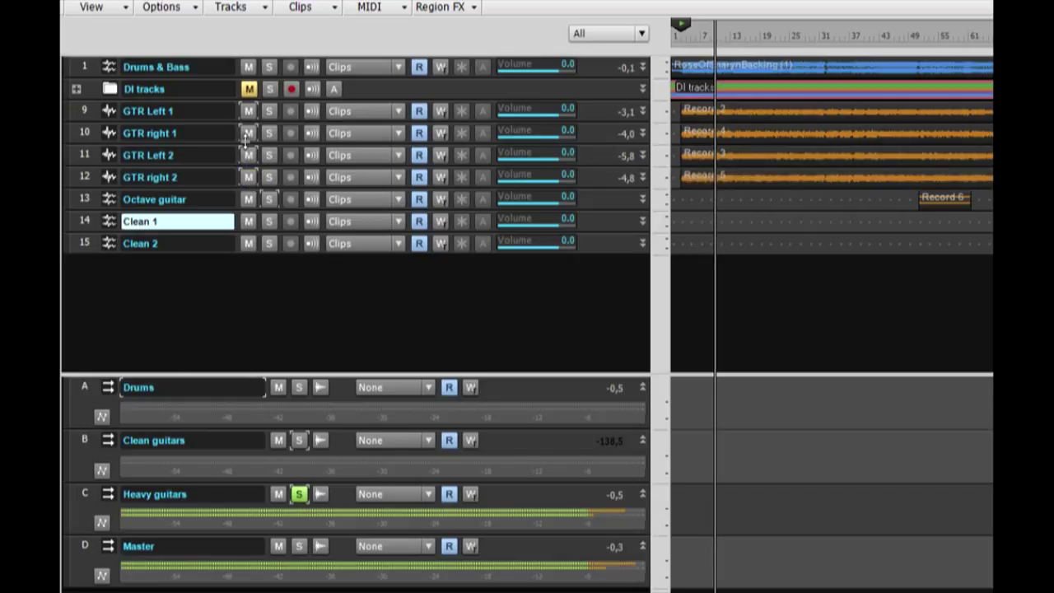
Step: Compare the mix without the first guitar pair by briefly muting and unmuting GTR Left 1 and GTR right 1 during playback
click(247, 133)
click(248, 111)
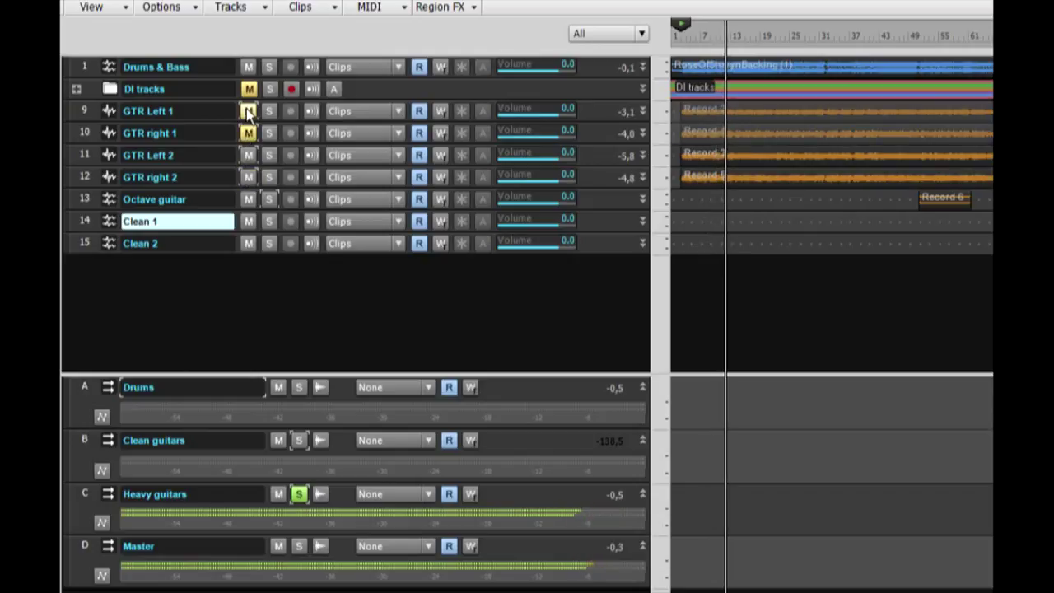
click(247, 113)
click(248, 134)
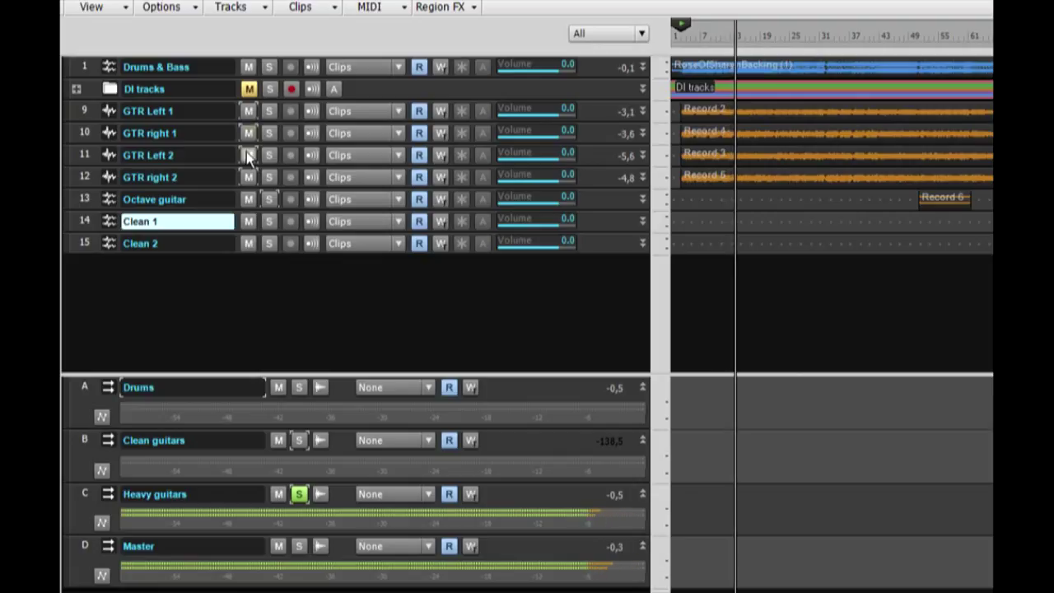
Step: Turn off solo on the Heavy guitars bus to play the full mix
click(299, 494)
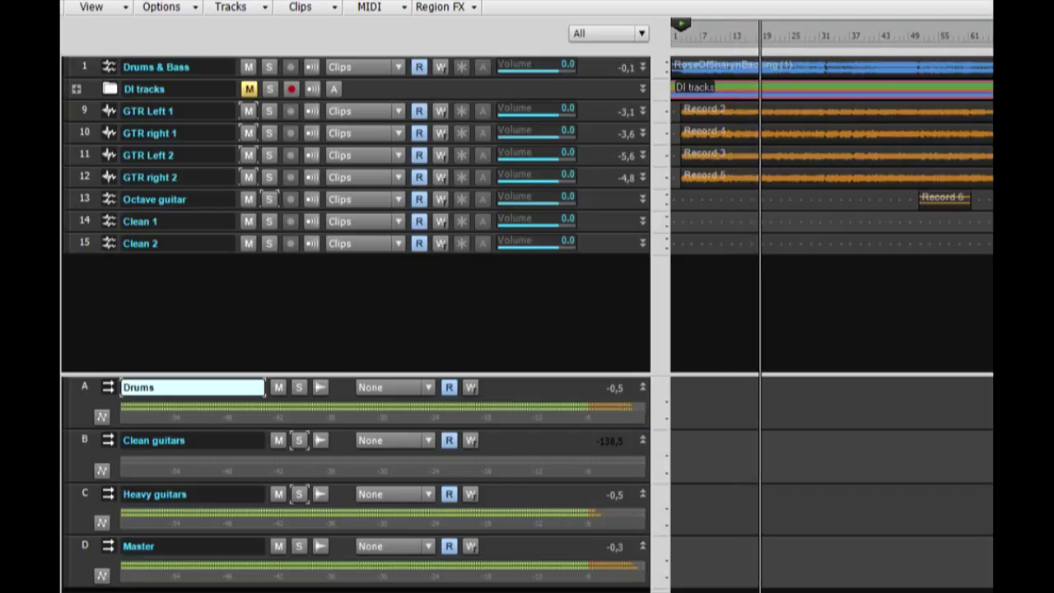
mouse_move(924, 288)
drag(923, 288, 1052, 286)
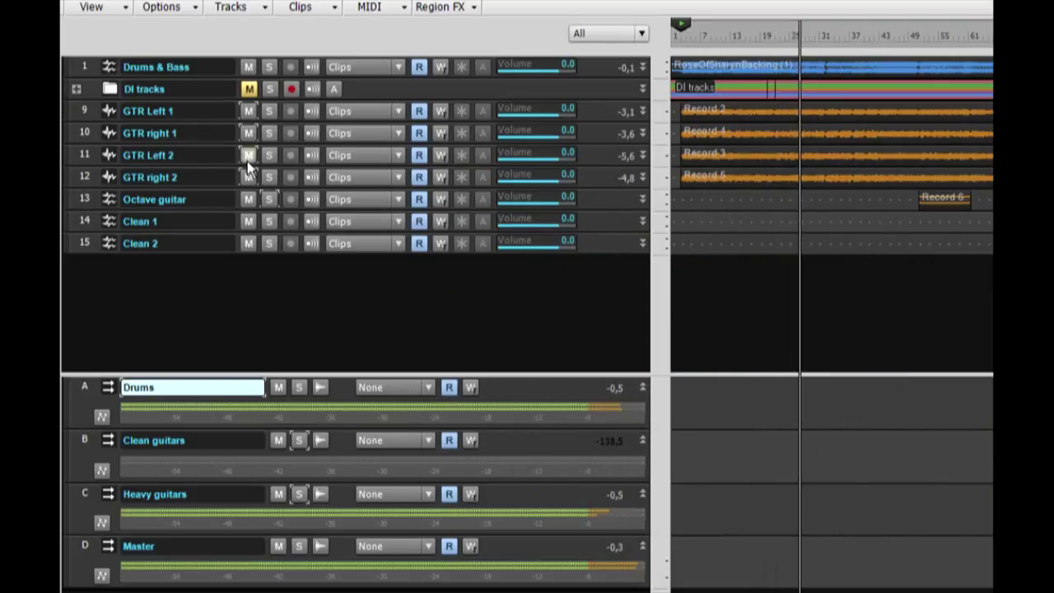
Step: Audition the rhythm guitars by adding solo to GTR right 2, GTR Left 2, GTR right 1 and GTR Left 1 in turn
click(268, 176)
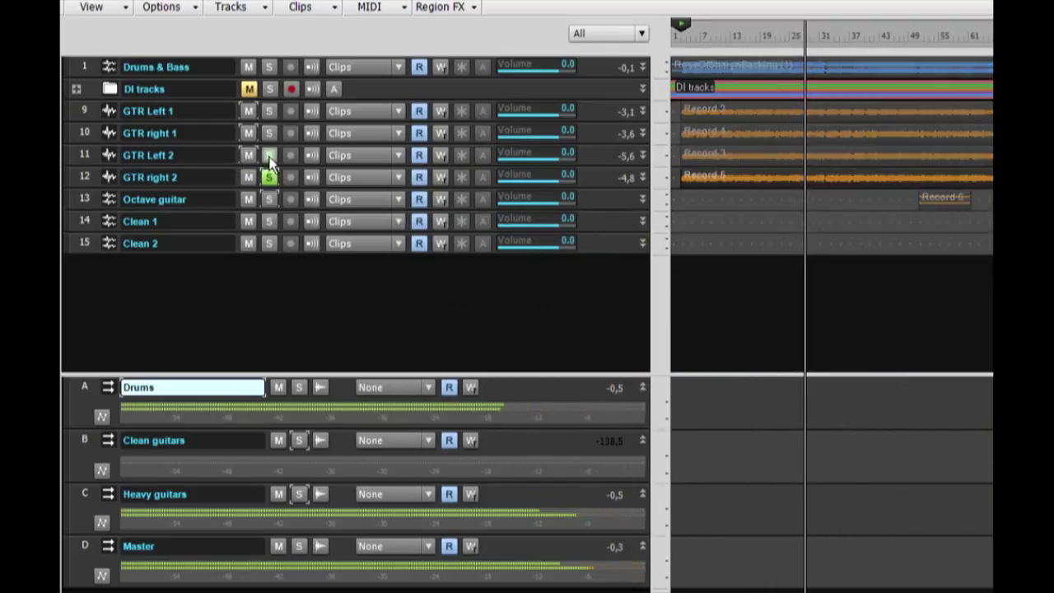
click(269, 154)
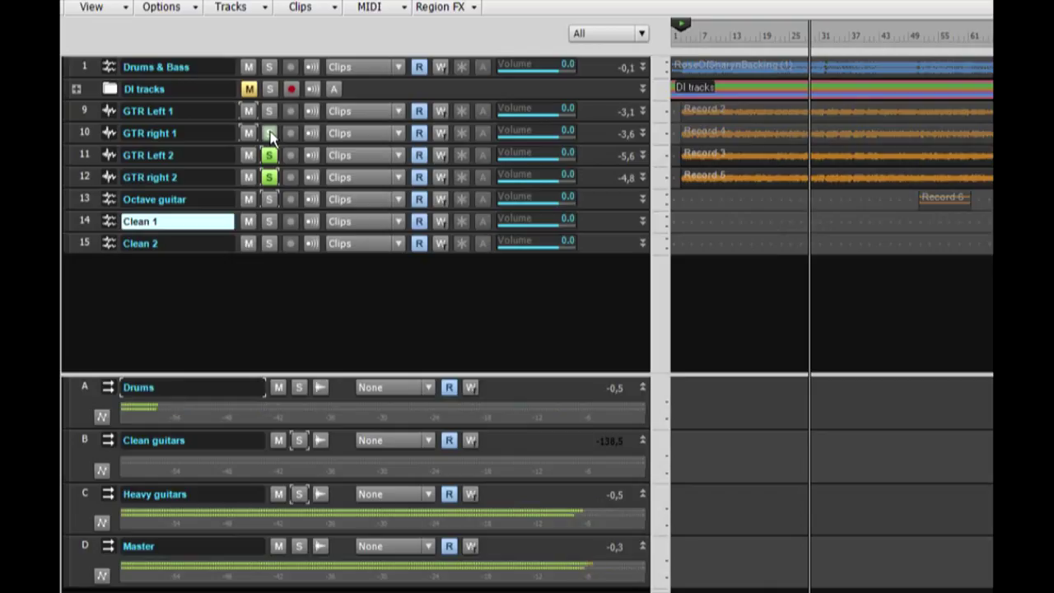
click(269, 134)
click(270, 111)
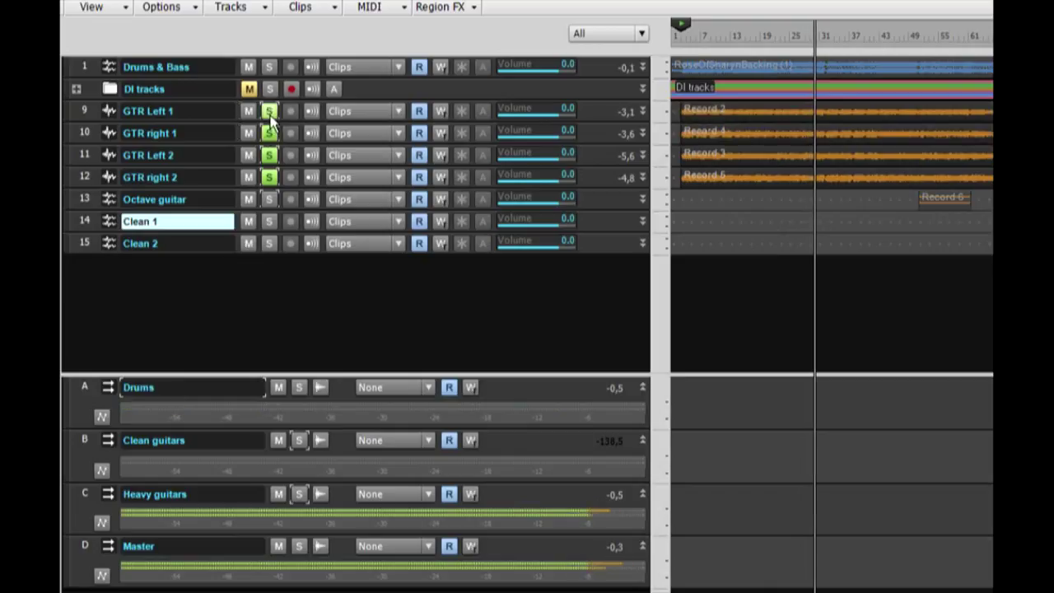
Step: Remove solo from the four rhythm guitar tracks one by one, from GTR right 2 up to GTR Left 1
click(269, 176)
click(268, 155)
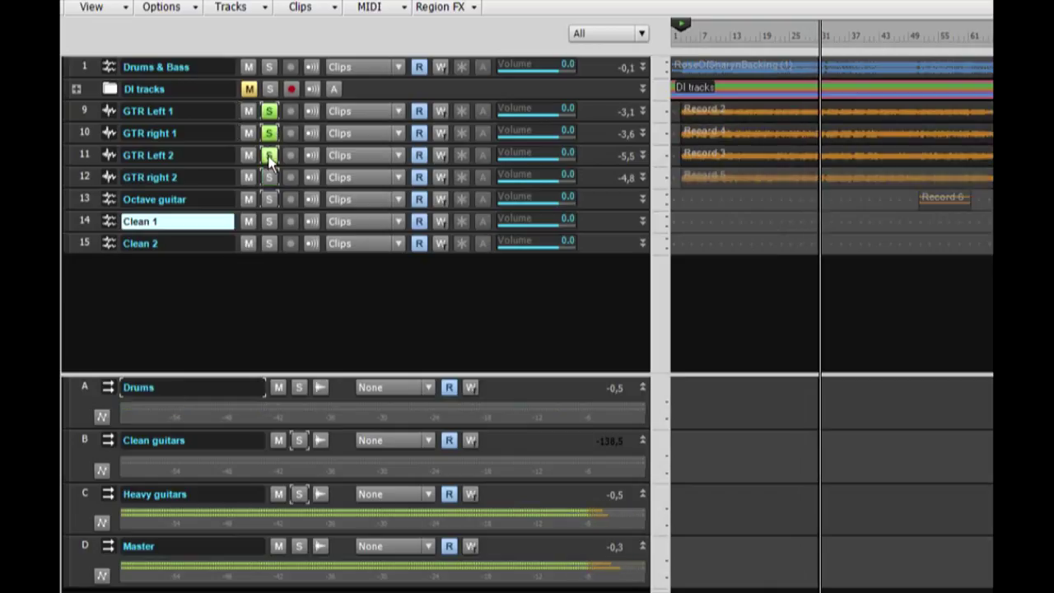
click(270, 157)
click(269, 133)
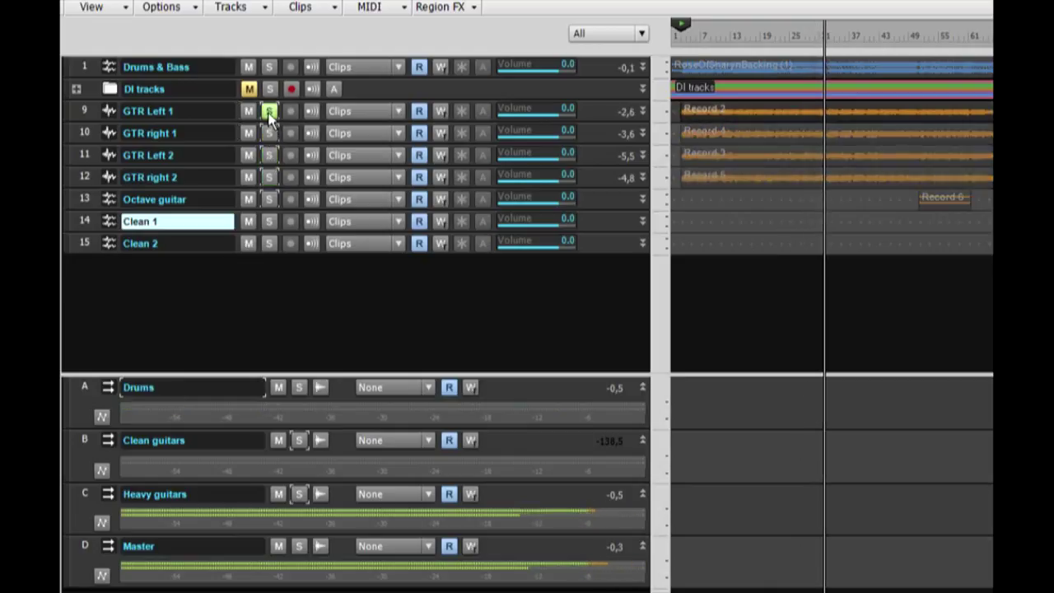
click(270, 112)
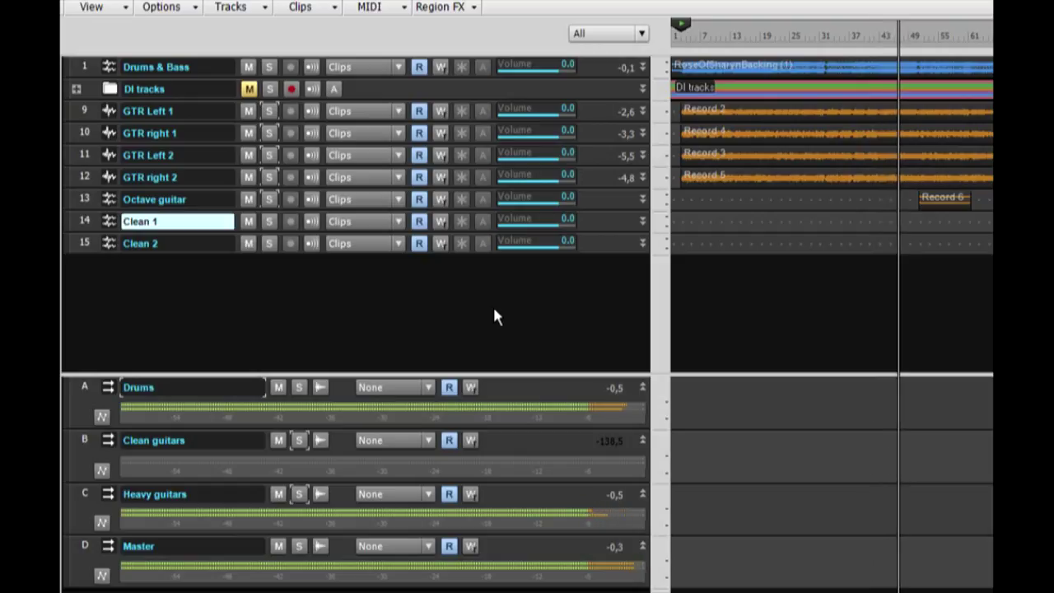
Step: Audition the Heavy guitars bus and the Octave guitar track separately, soloing and unsoloing each during playback
click(299, 495)
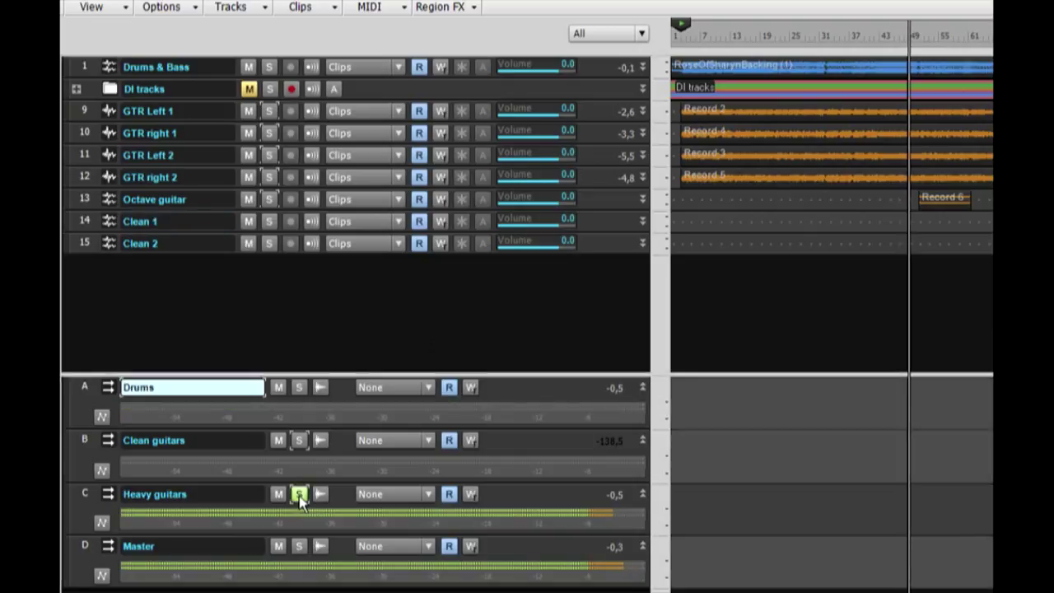
click(299, 494)
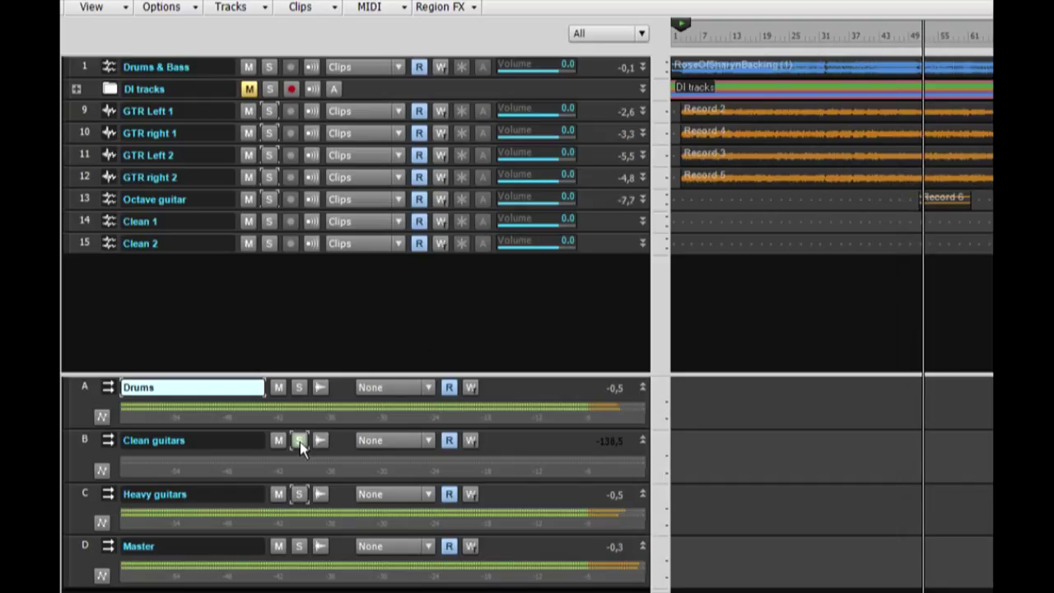
click(269, 200)
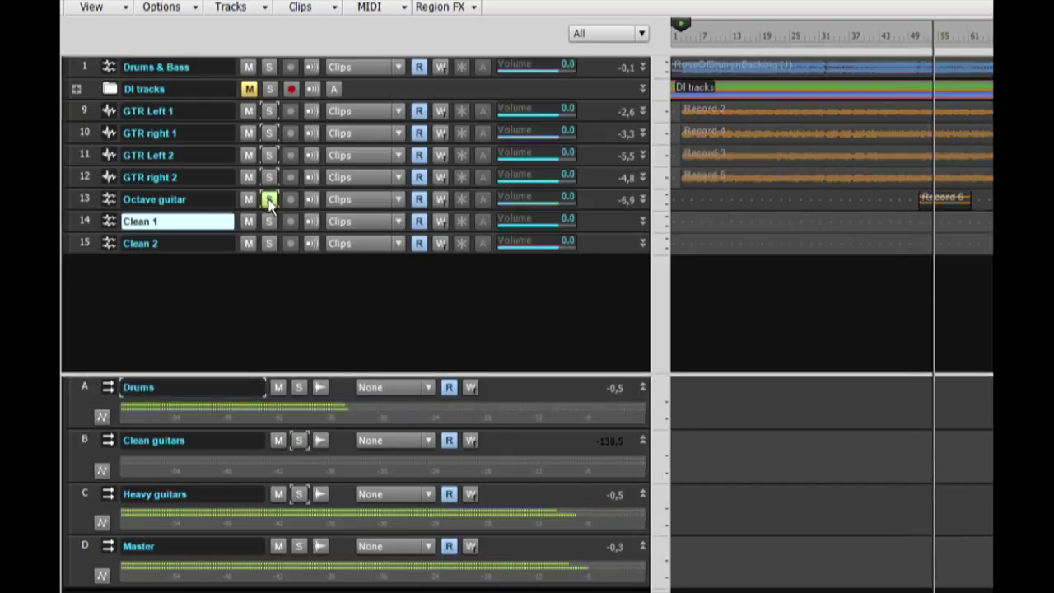
click(269, 200)
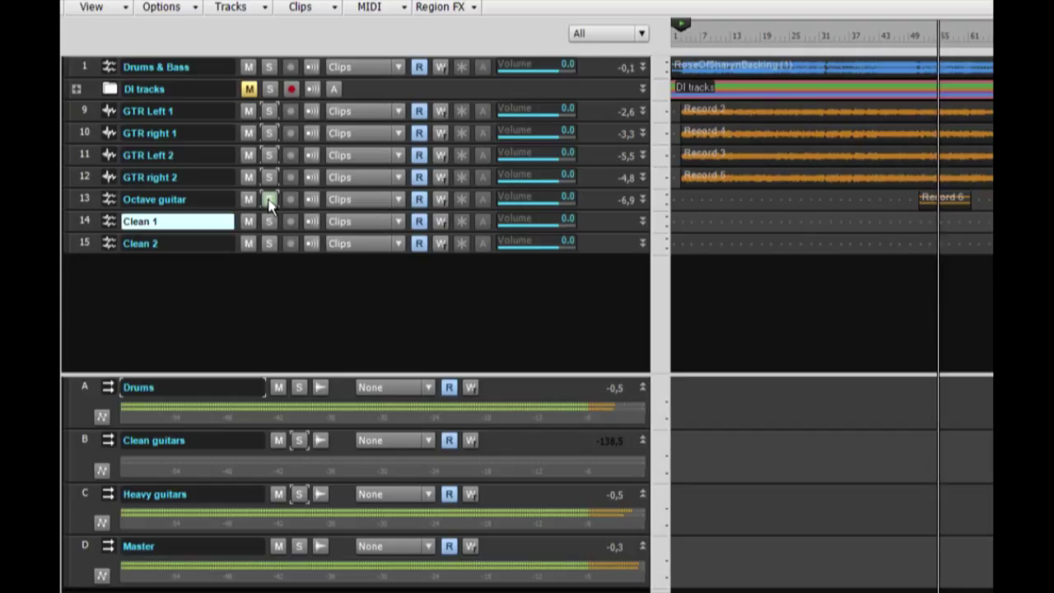
Step: Solo the Heavy guitars bus, briefly isolate the Octave guitar track within it, and clear both solos
click(298, 494)
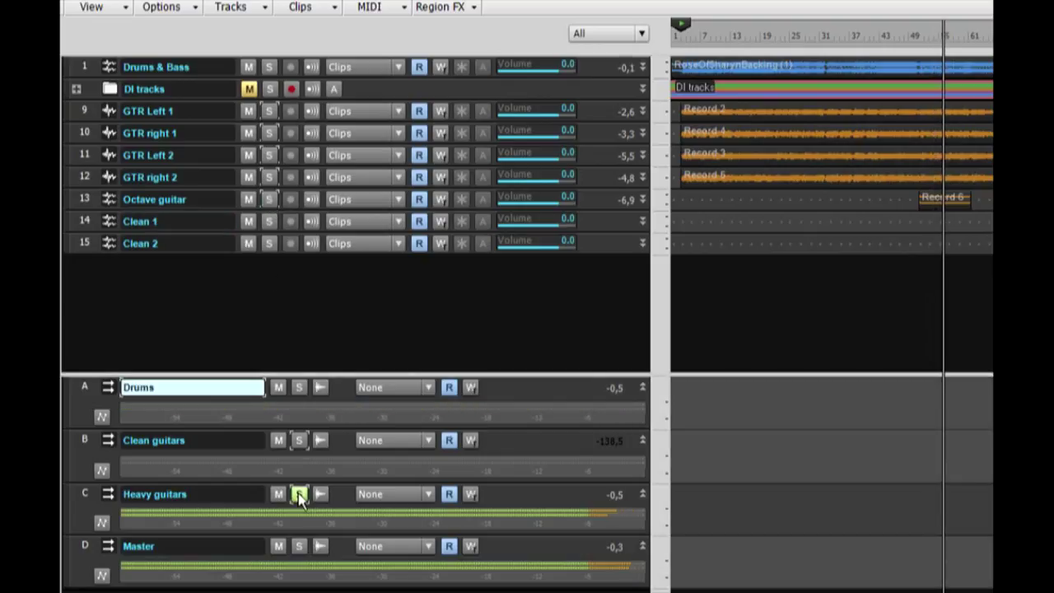
click(269, 200)
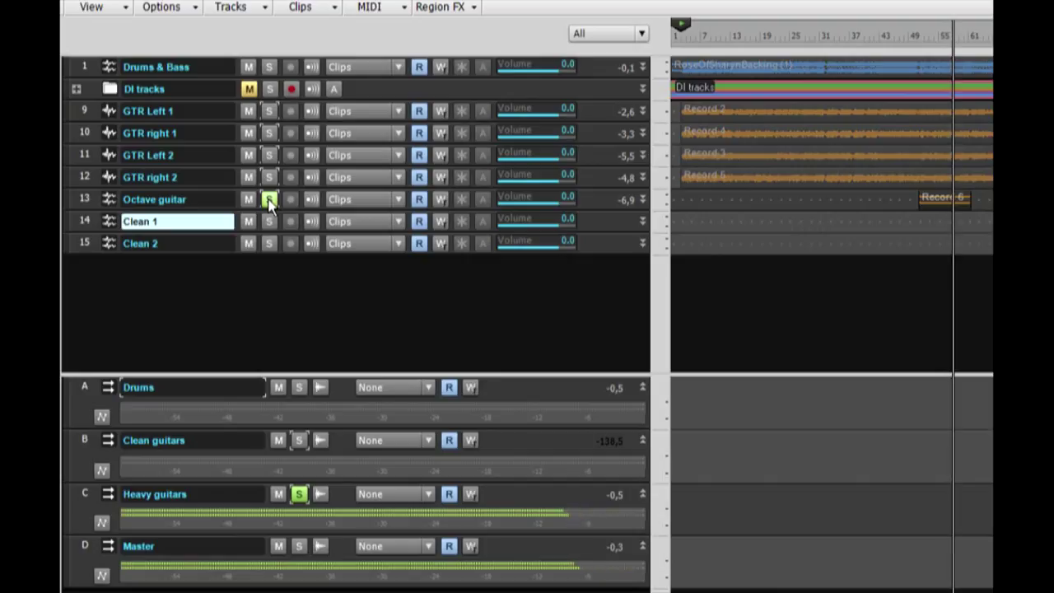
click(269, 200)
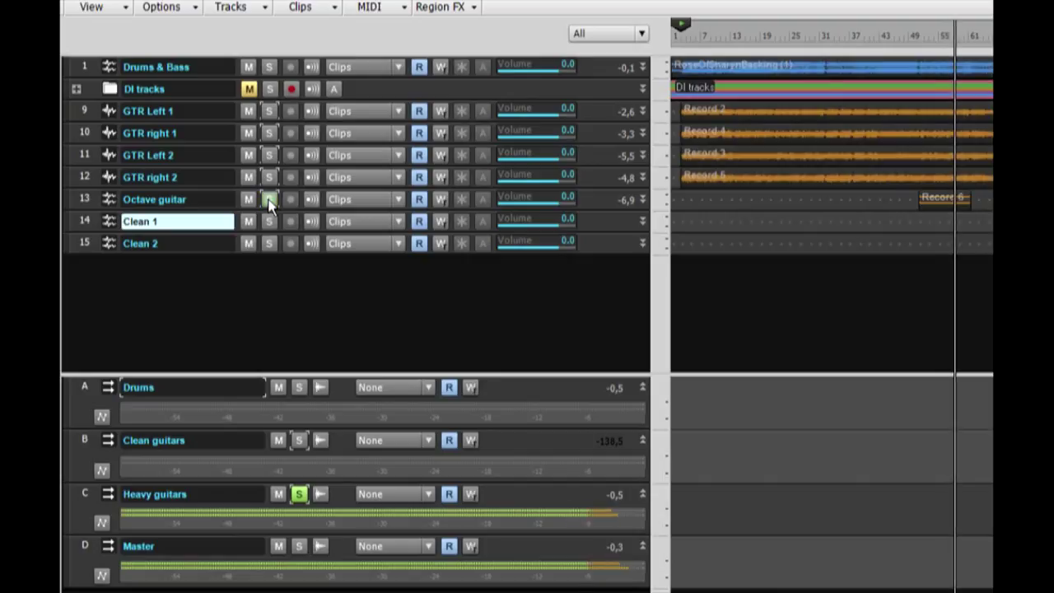
click(298, 495)
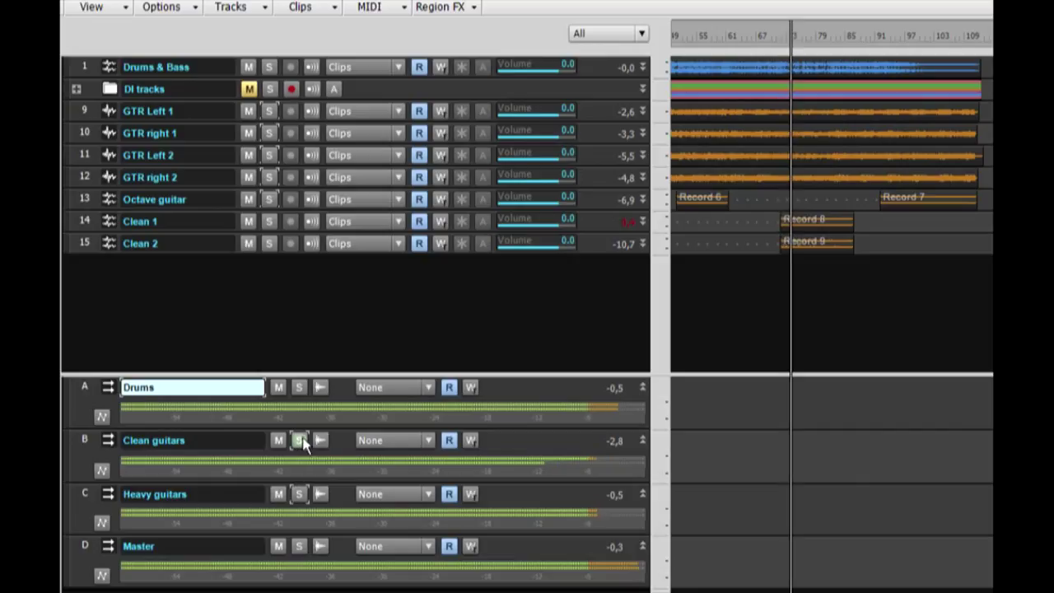
Step: Reset the Clean 1 track's peak level indicator and briefly audition the Clean guitars bus in solo
click(626, 221)
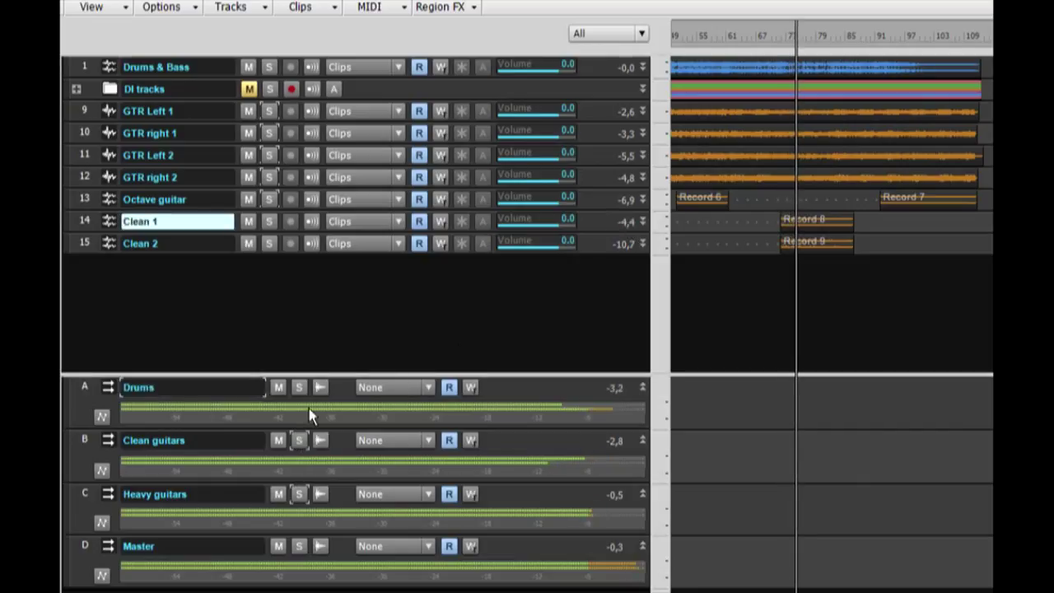
click(300, 442)
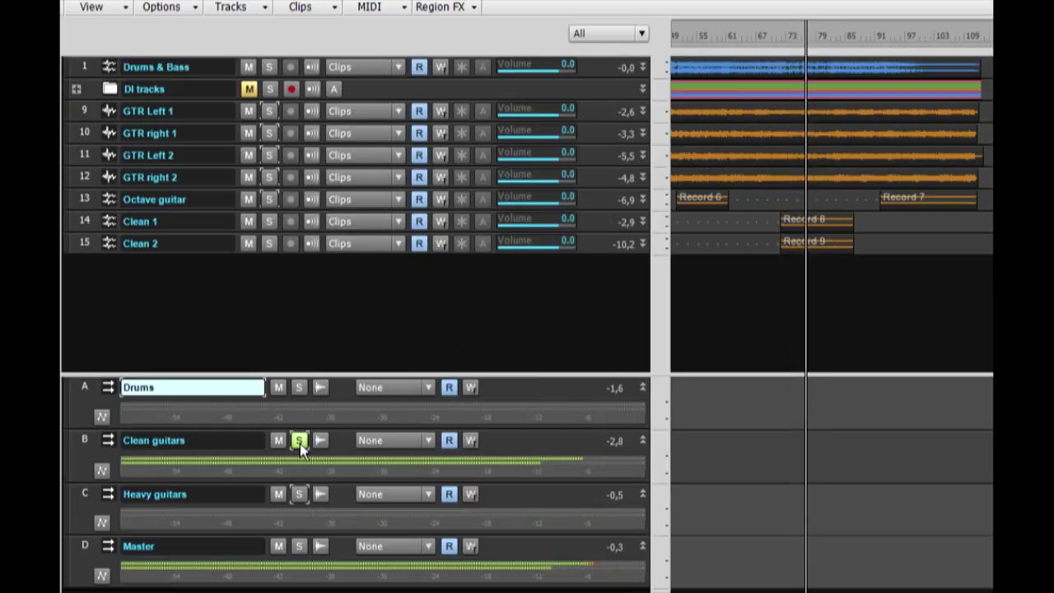
click(300, 442)
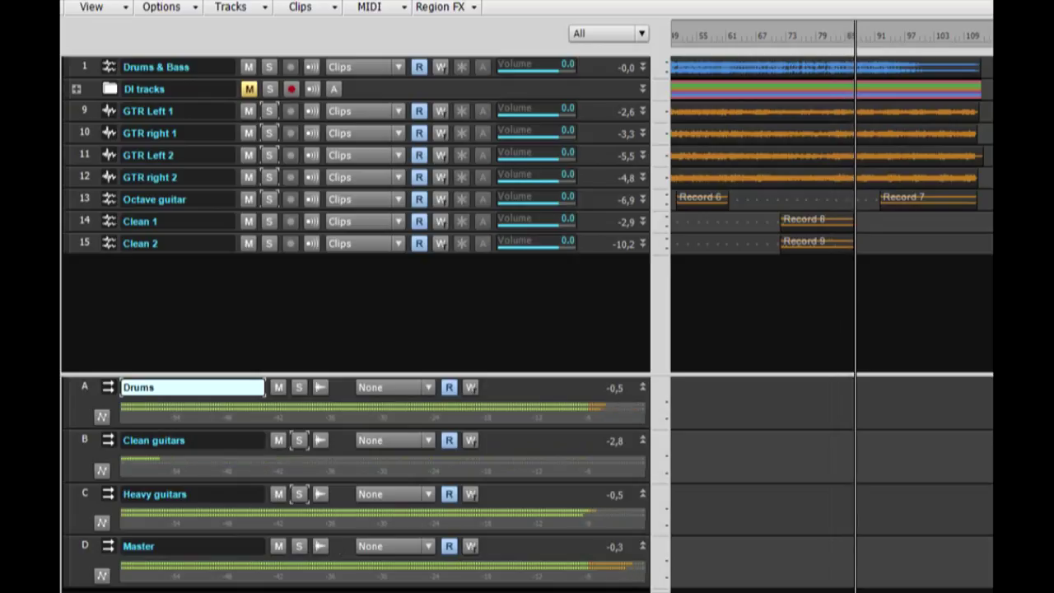
Step: Audition the Heavy guitars bus in solo once more and return to the full mix for the song's ending
click(299, 494)
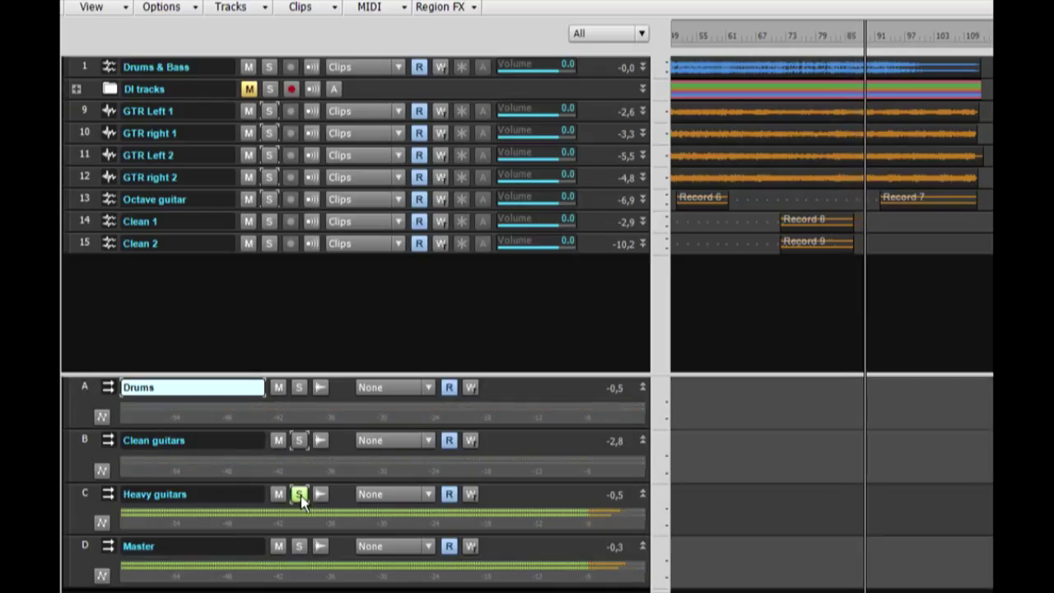
click(299, 494)
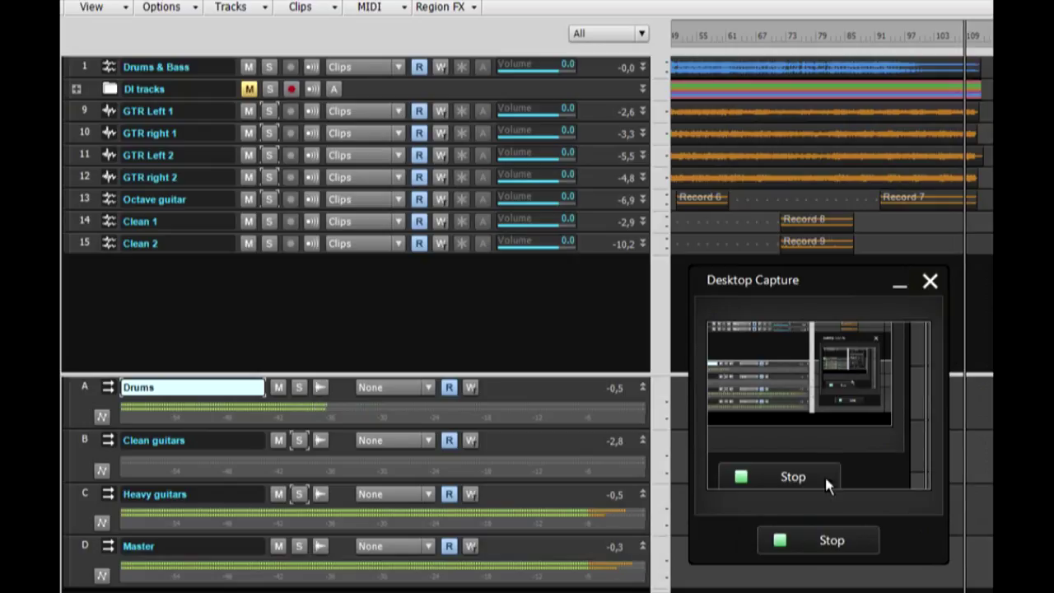
click(829, 540)
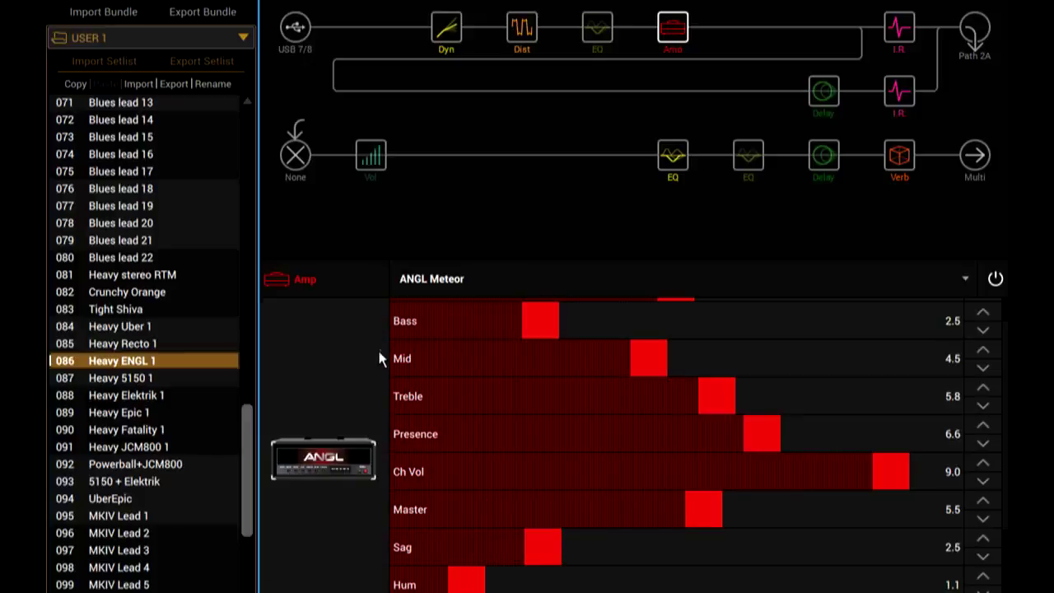
Step: In HX Edit, load the Heavy 5150 1 preset and set its path 1 input to USB 7/8
click(105, 377)
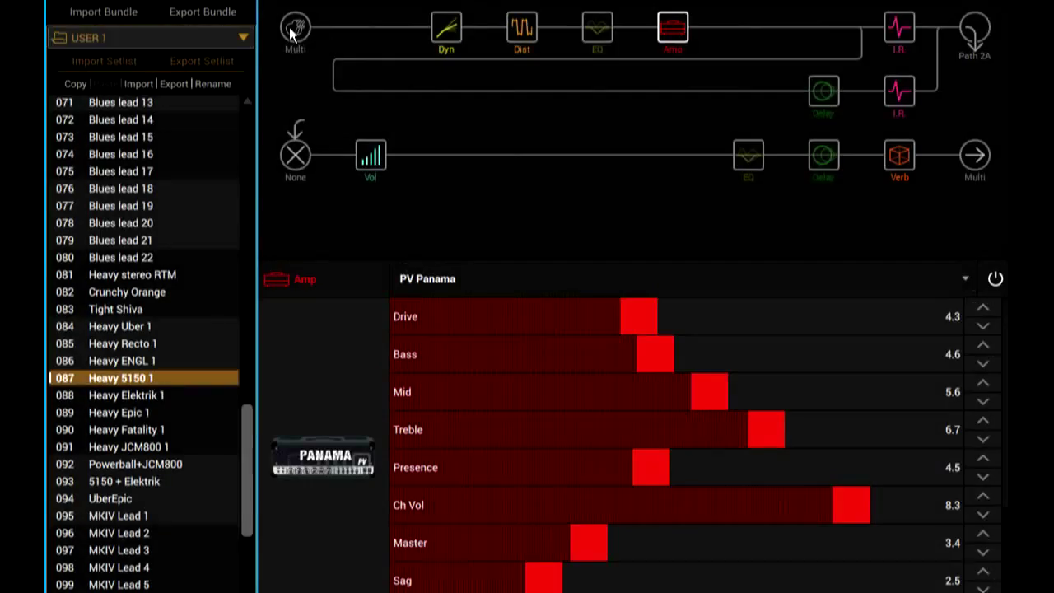
click(294, 29)
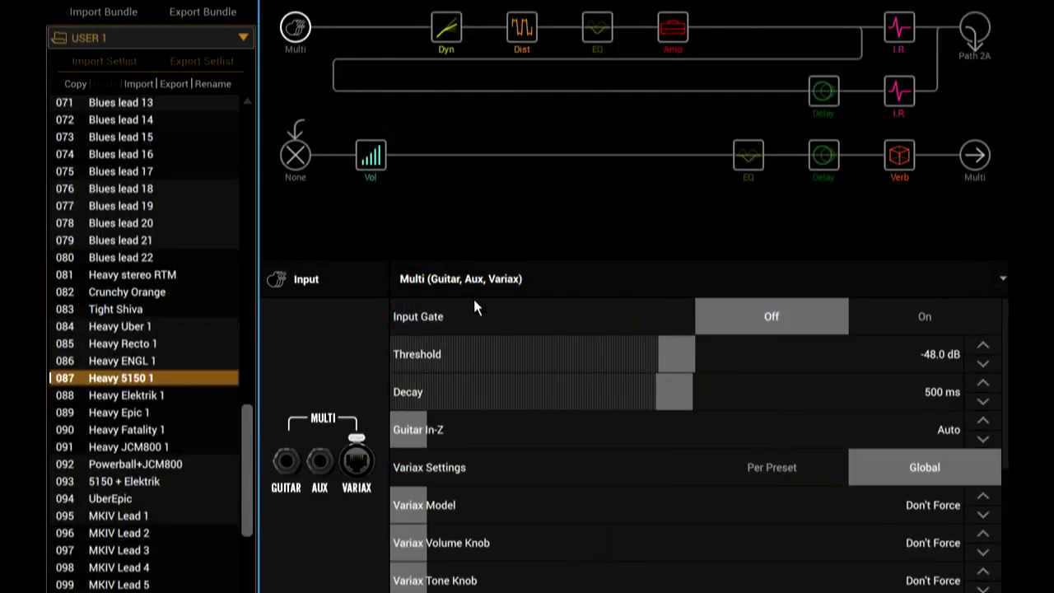
click(500, 285)
drag(1004, 350, 974, 541)
click(491, 468)
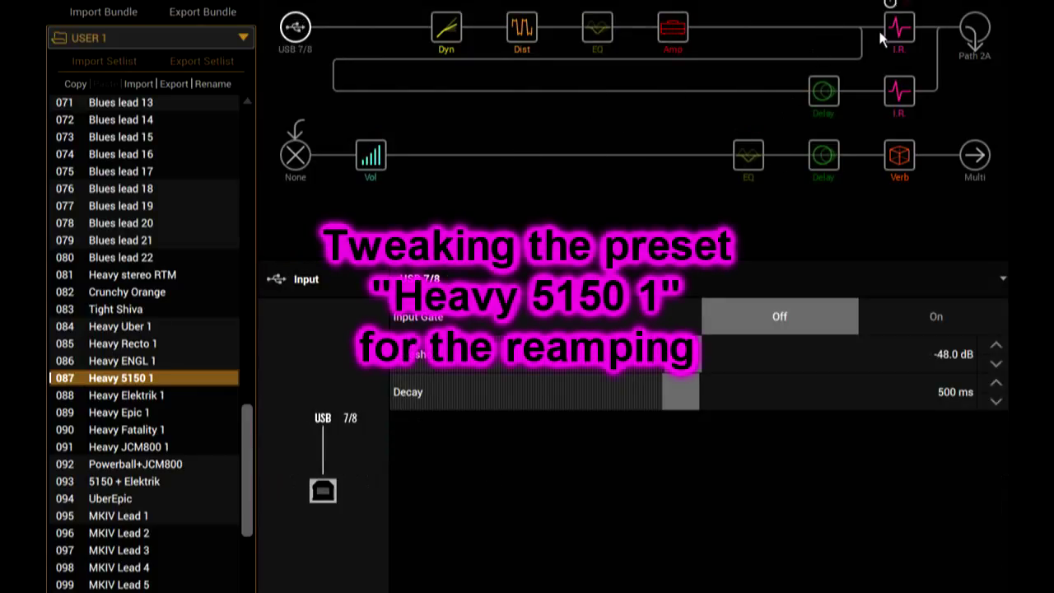
Step: Center both A Pan and B Pan in the Merge Mixer at the end of path 1
click(936, 27)
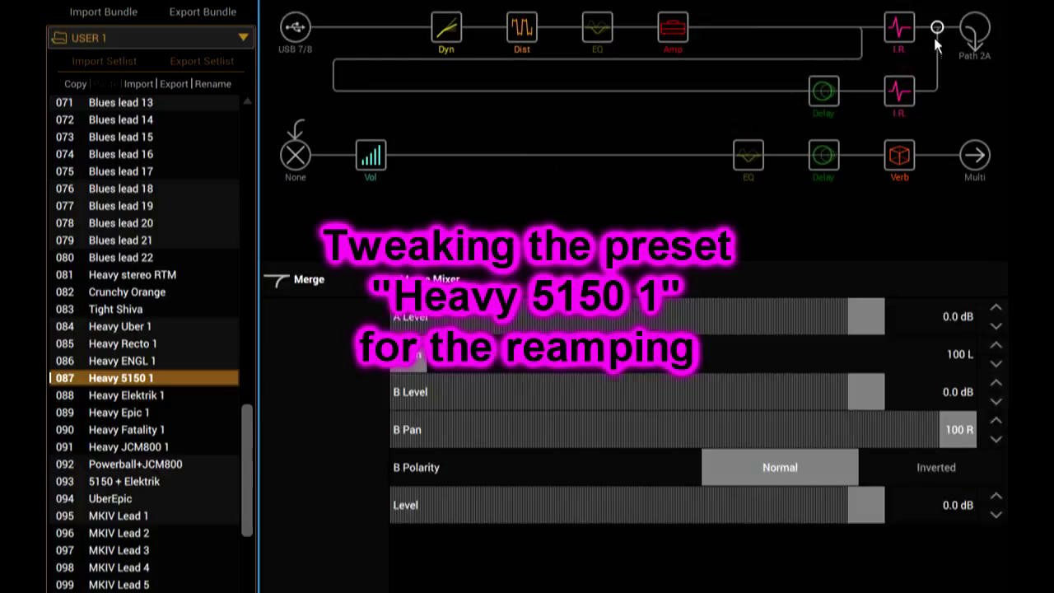
drag(423, 359, 693, 371)
drag(952, 430, 683, 436)
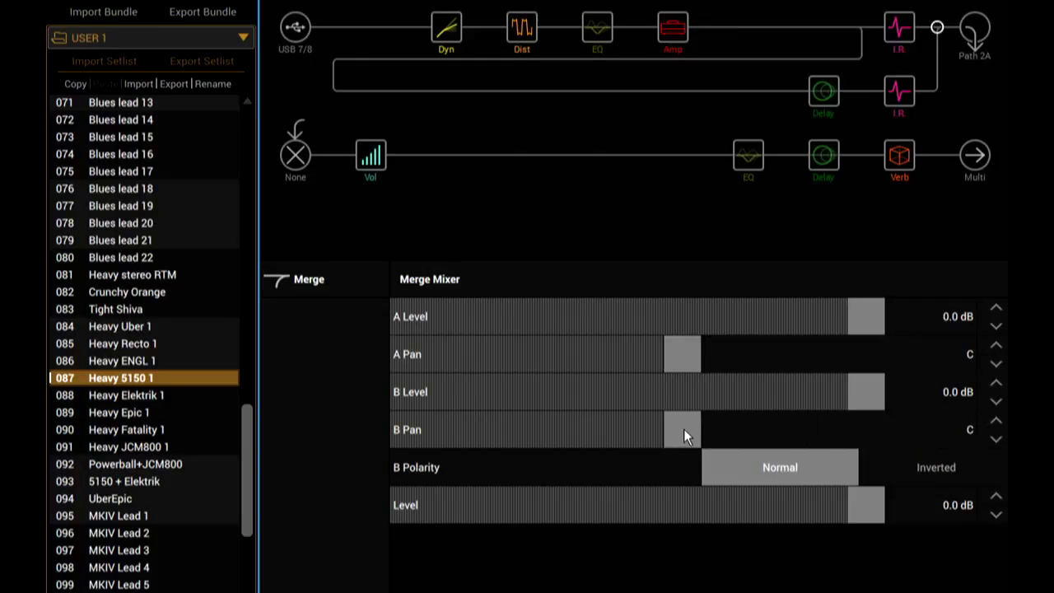
Step: Check the IRs on both parallel paths and set the upper path's IR to 92: 092 LX TDR HG3
click(899, 28)
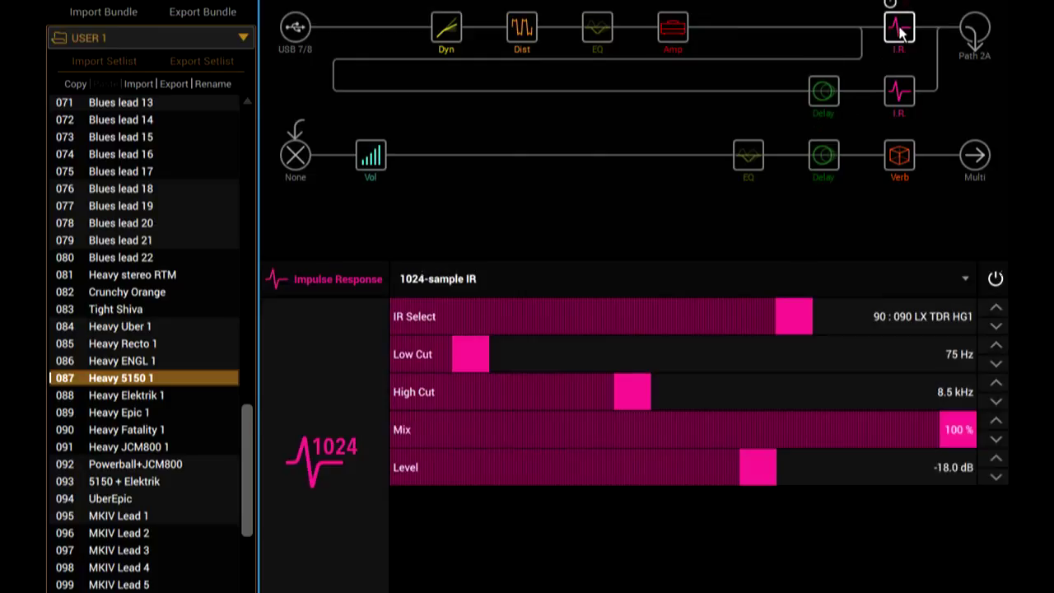
click(901, 94)
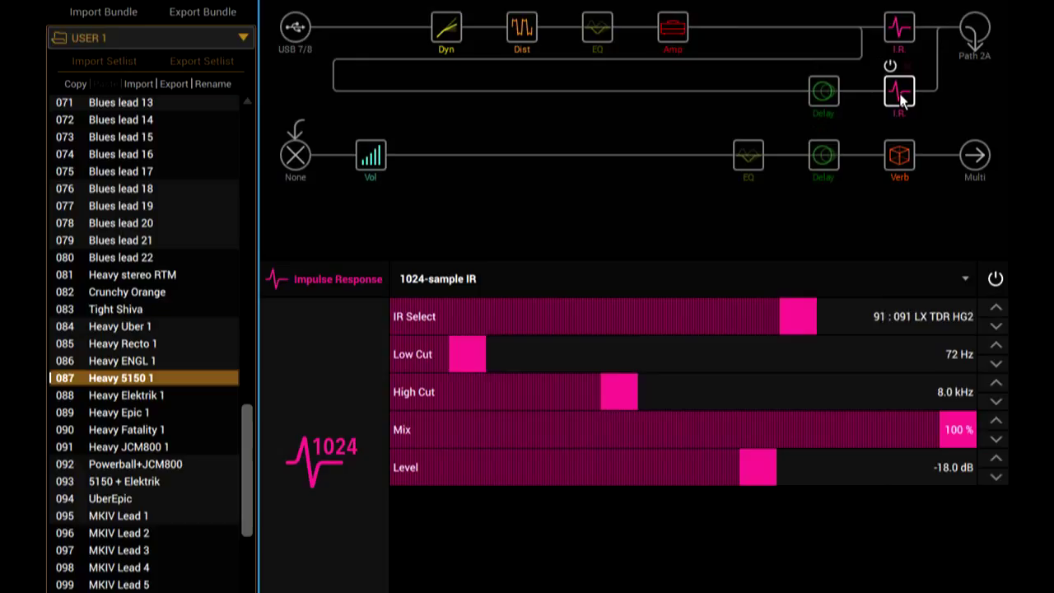
click(899, 28)
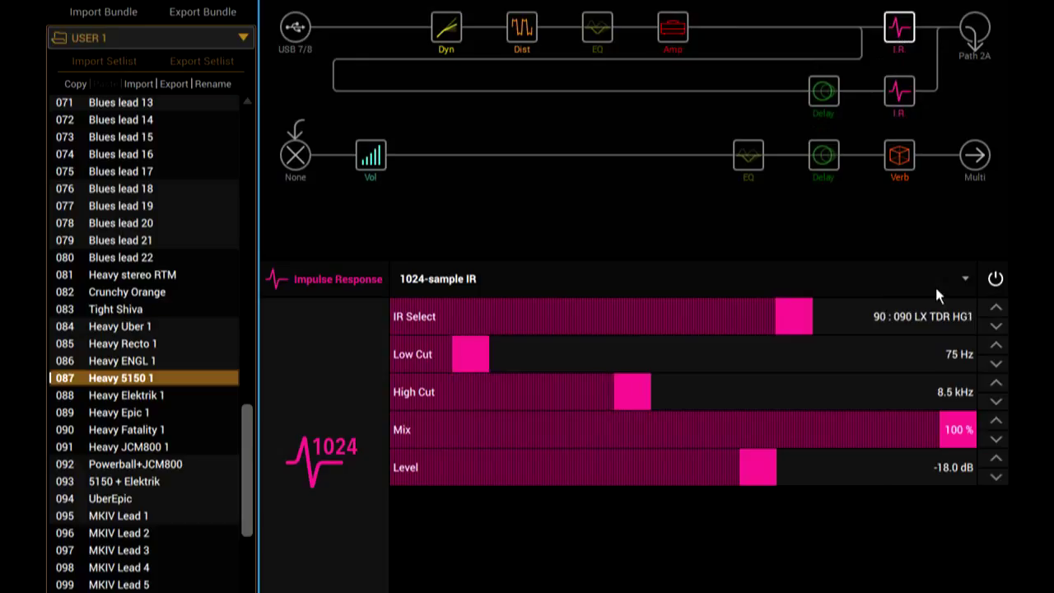
click(995, 306)
click(995, 306)
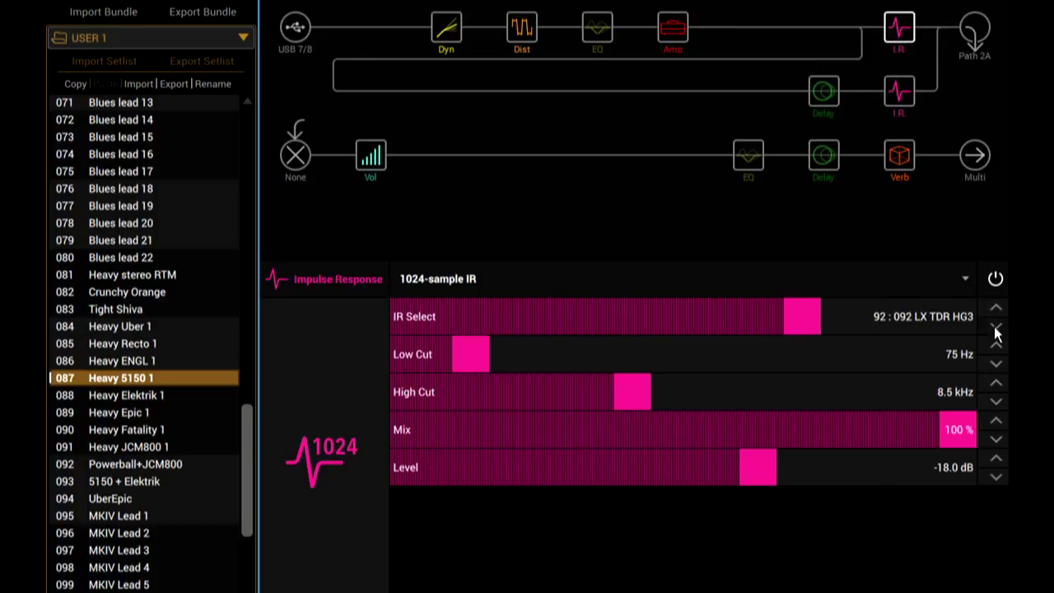
Step: Lower the PV Panama amp's Master to 1.4 and raise its Ch Vol to 10.0
click(671, 31)
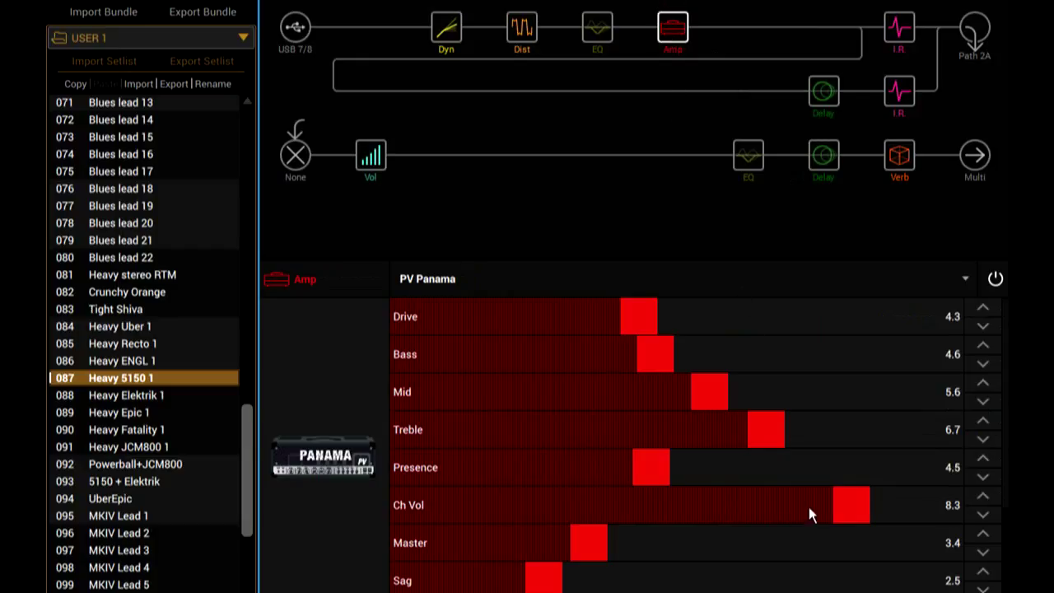
drag(588, 547, 486, 543)
drag(841, 506, 932, 512)
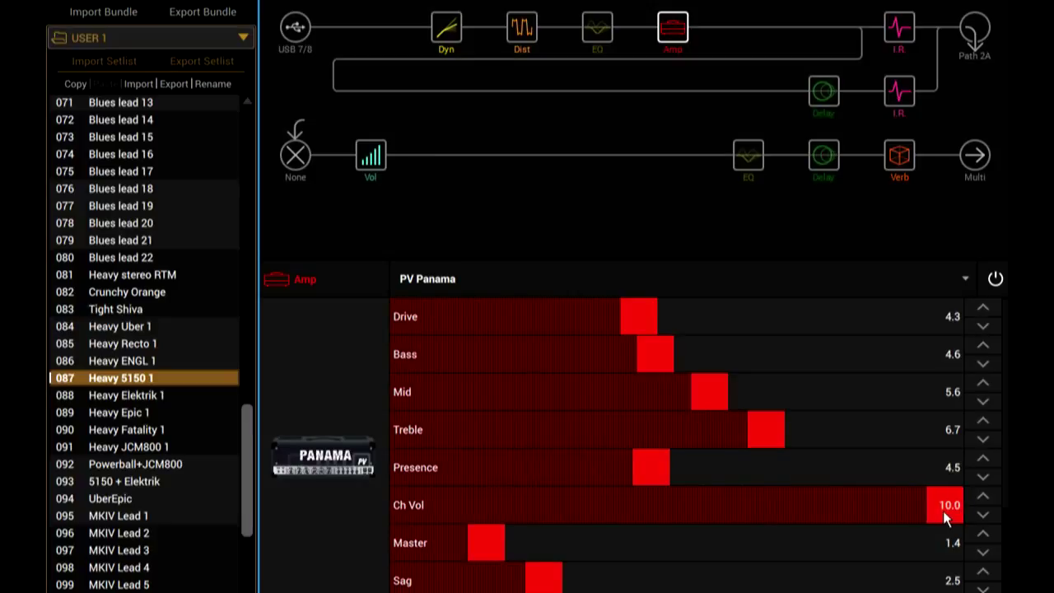
Step: Set the PV Panama amp's Master to 3.0, Bass and Mid to 3.5, Treble to 7.5 and Presence to 5.5
drag(490, 550, 572, 542)
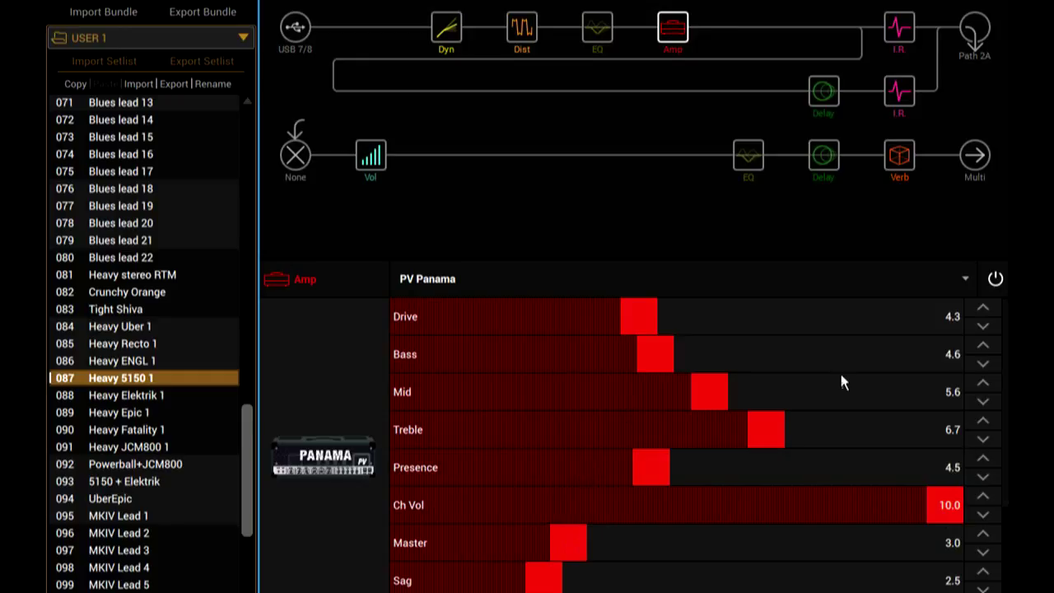
drag(666, 357, 602, 369)
drag(712, 392, 602, 394)
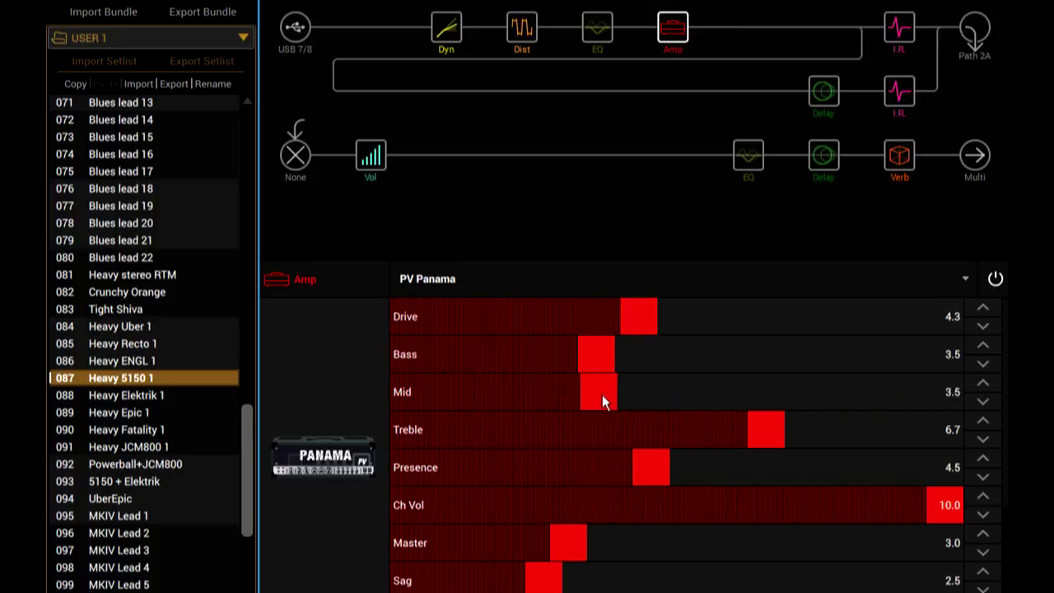
drag(745, 437, 805, 429)
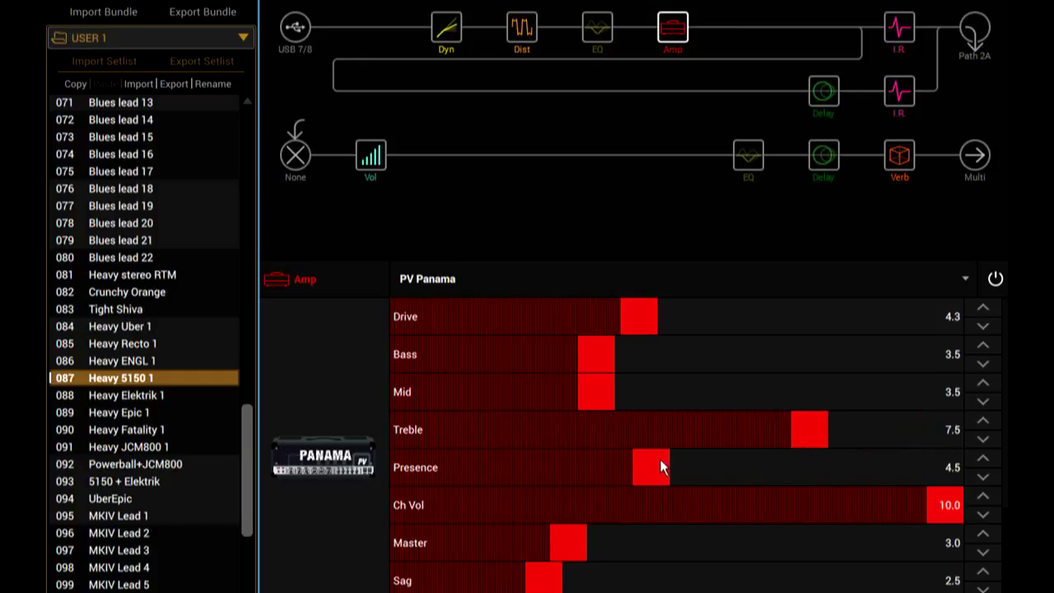
drag(661, 467, 707, 467)
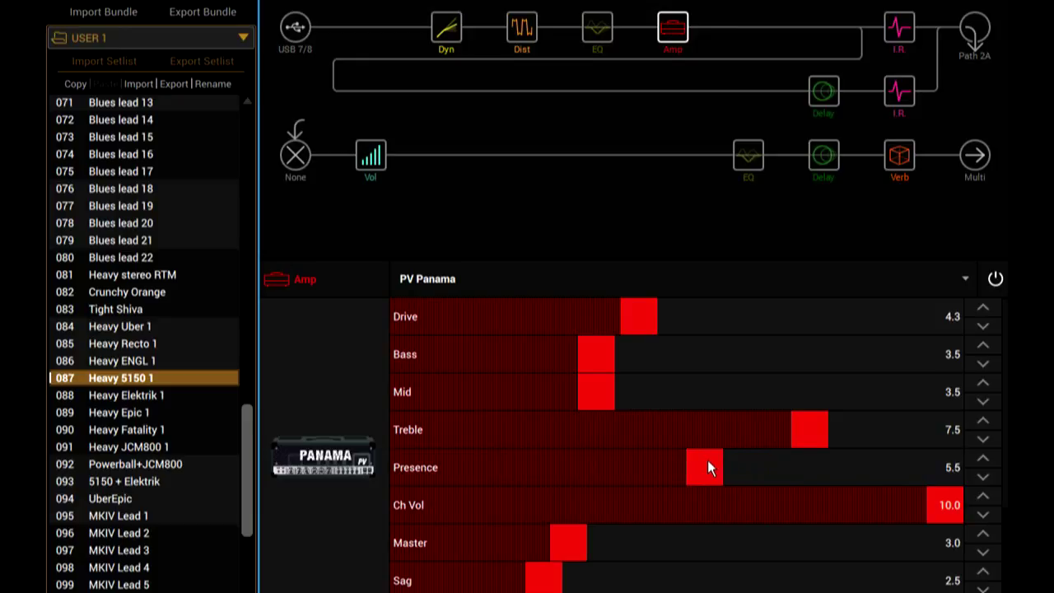
Step: Adjust the PV Panama amp's Bass to 4.2 and Mid to 3.0, and bypass the reverb block on path 2
drag(600, 356, 639, 353)
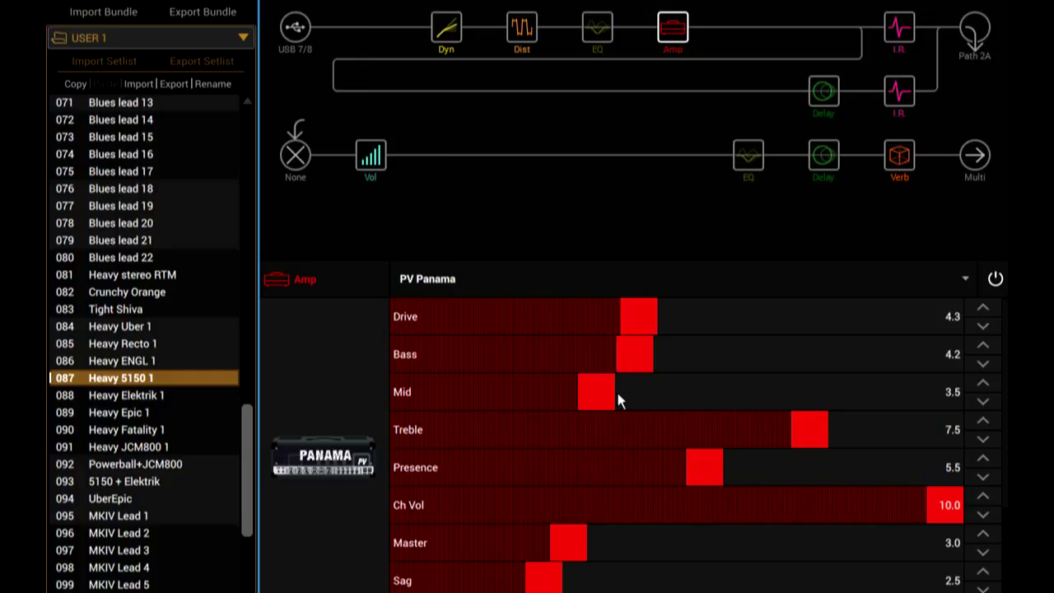
drag(619, 399, 578, 392)
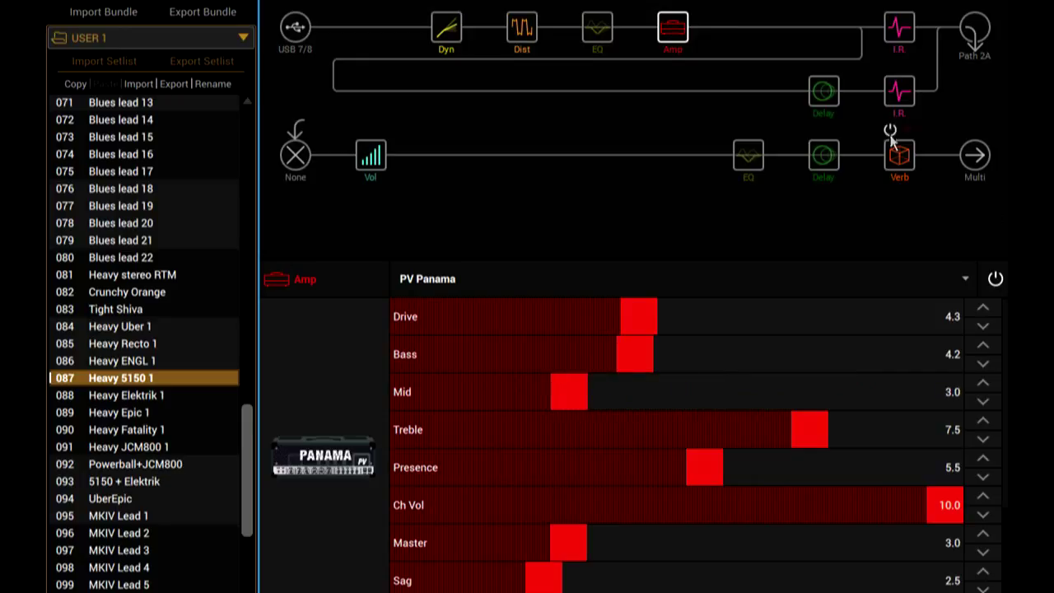
click(891, 132)
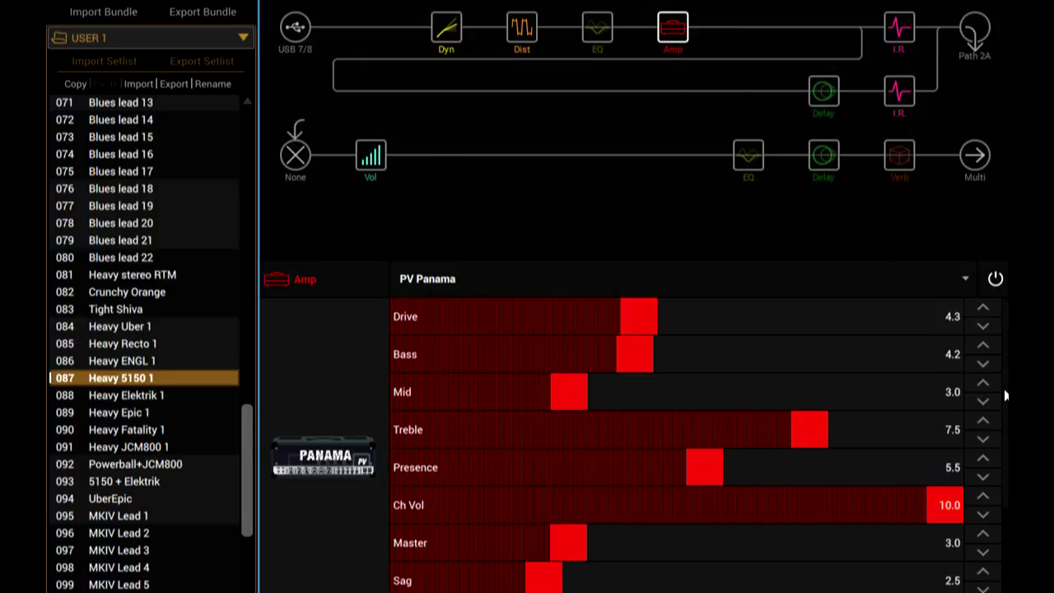
Step: Set the amp's Bias to 6.5, Bias X to 2.1, Ripple to 2.0 and Hum to 1.6, and slightly raise the parameter below Bias X
scroll(1002, 543, down, 4)
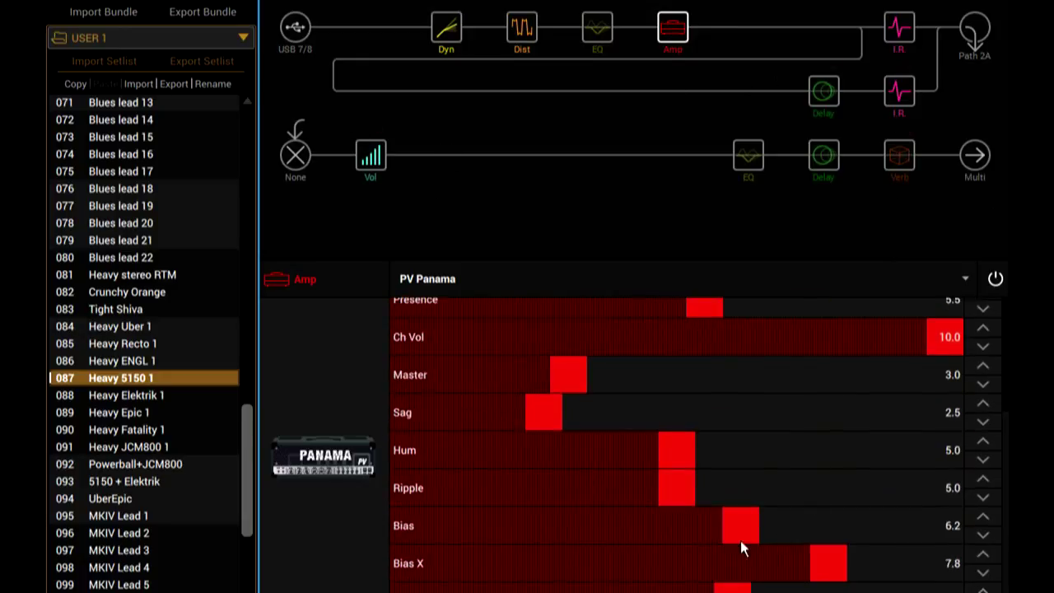
mouse_move(736, 527)
mouse_down()
mouse_move(432, 526)
mouse_move(891, 528)
mouse_move(518, 527)
mouse_move(752, 529)
mouse_up()
drag(828, 568, 519, 566)
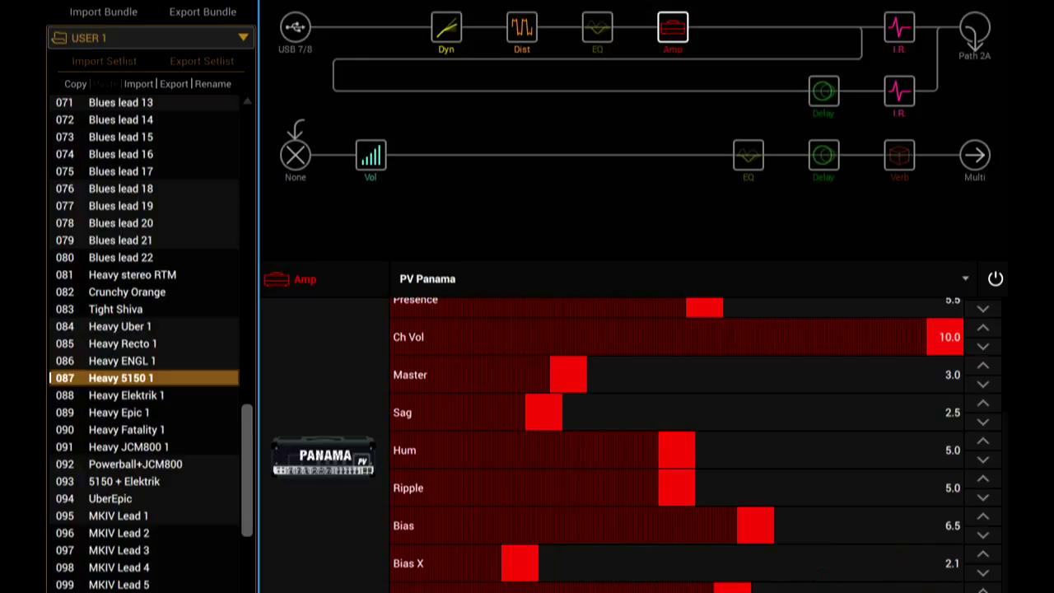
drag(734, 588, 756, 588)
drag(694, 491, 522, 490)
drag(677, 446, 500, 461)
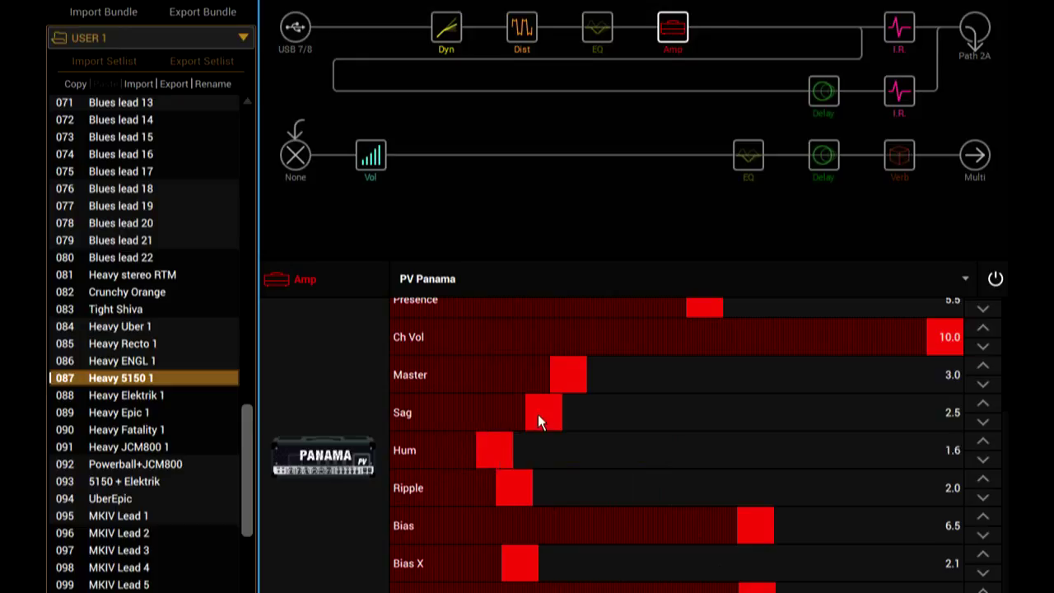
Step: Set the PV Panama amp's Sag to 2.0 and Master to 3.5, and slightly lower its Ch Vol
drag(539, 416, 514, 417)
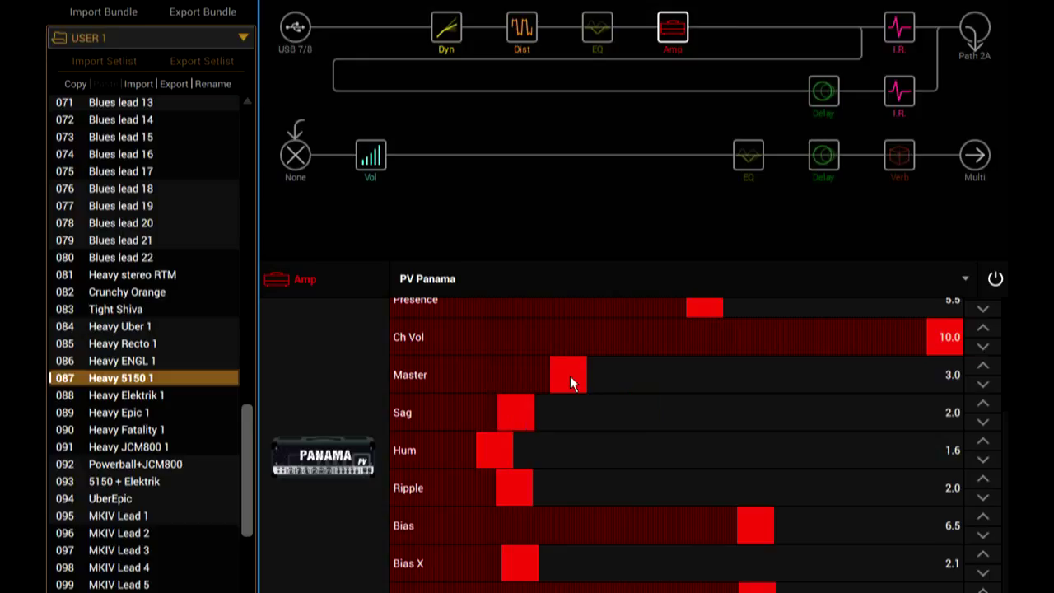
drag(571, 379, 597, 383)
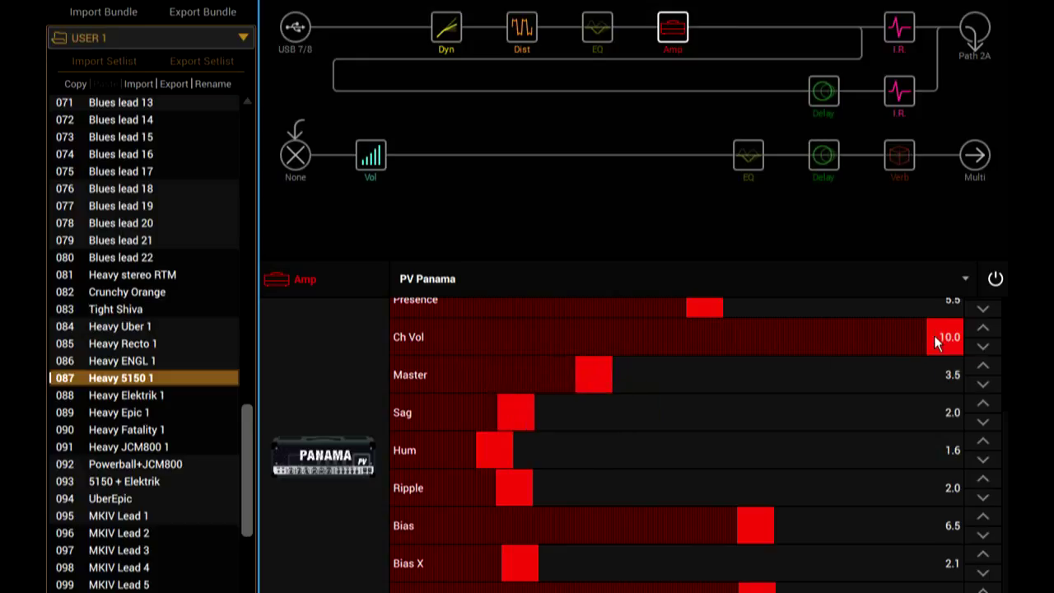
drag(933, 336, 897, 342)
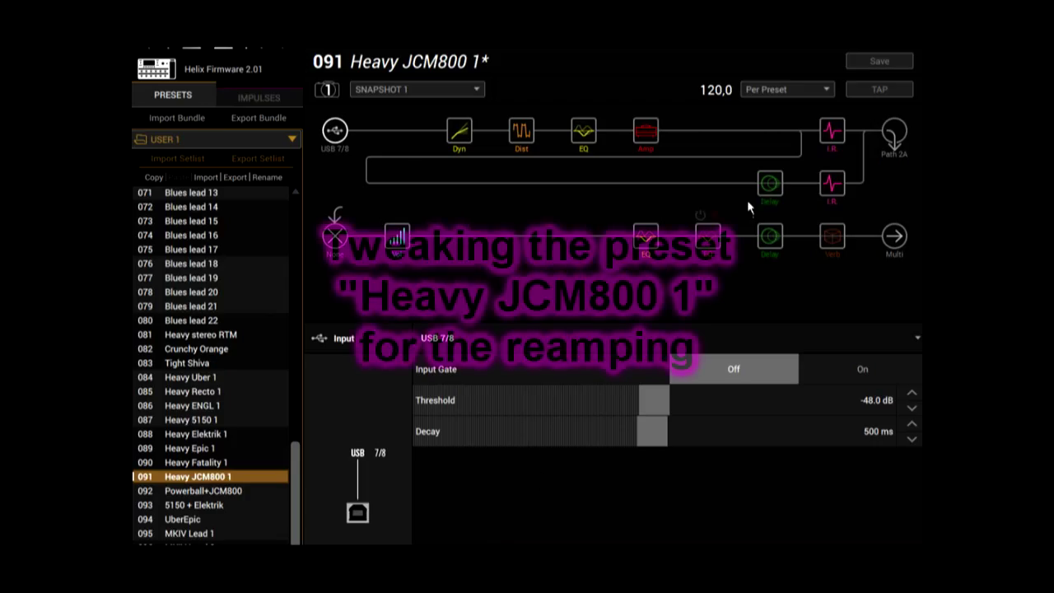
Step: In the Heavy JCM800 1 preset, raise the Low Cut to 122 Hz on the upper path's IR and 121 Hz on the lower path's IR
click(832, 130)
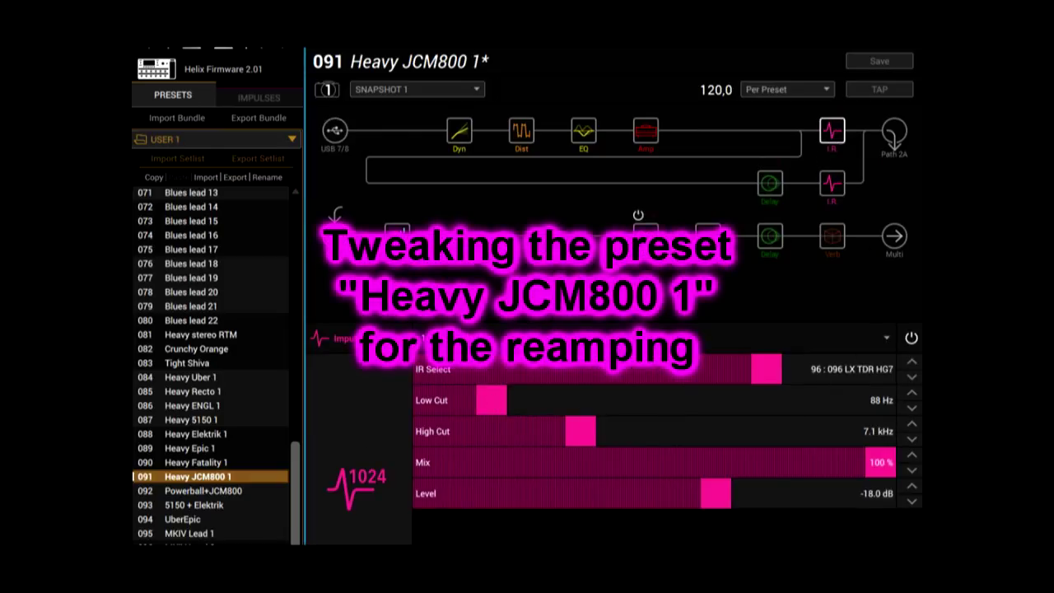
drag(491, 398, 522, 397)
click(832, 183)
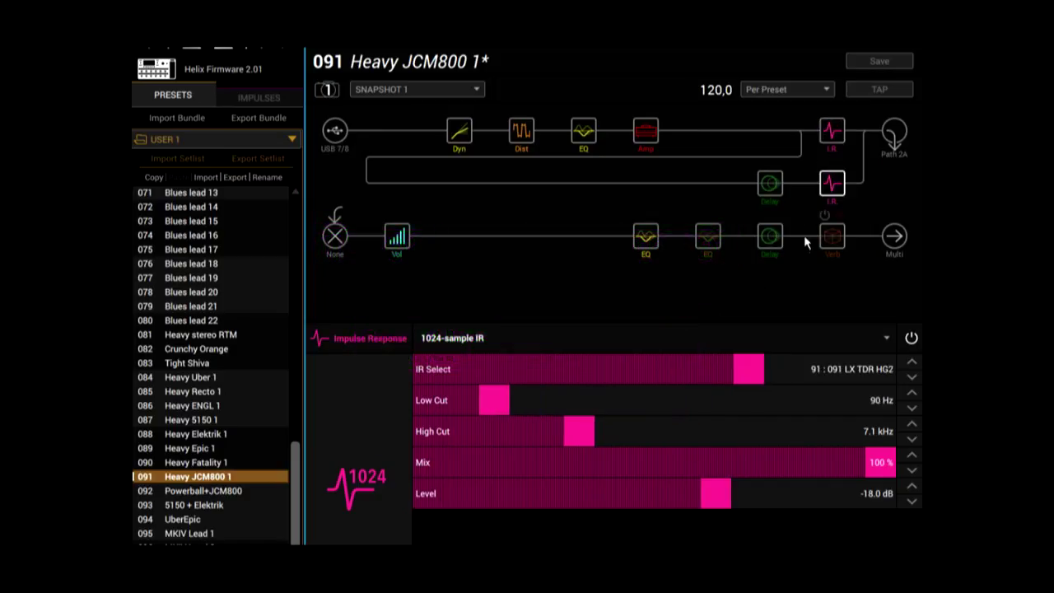
drag(489, 410, 522, 402)
Step: Set path 2's active 10-Band Graphic EQ to -6.9 dB at 31.25Hz, -2.0 dB at 62.5Hz and 0.0 dB at 125Hz
click(646, 132)
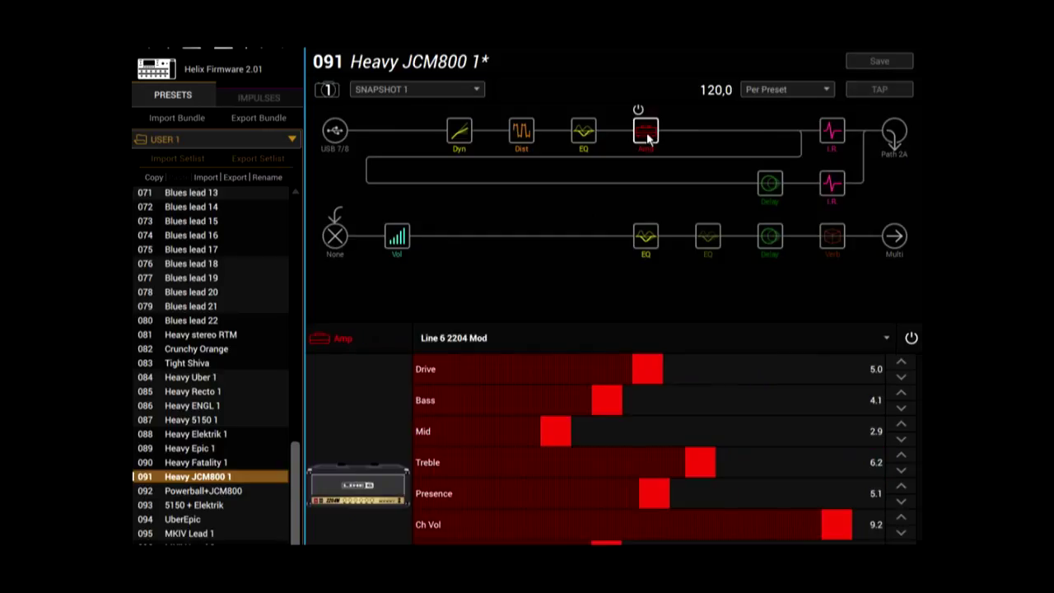
click(647, 240)
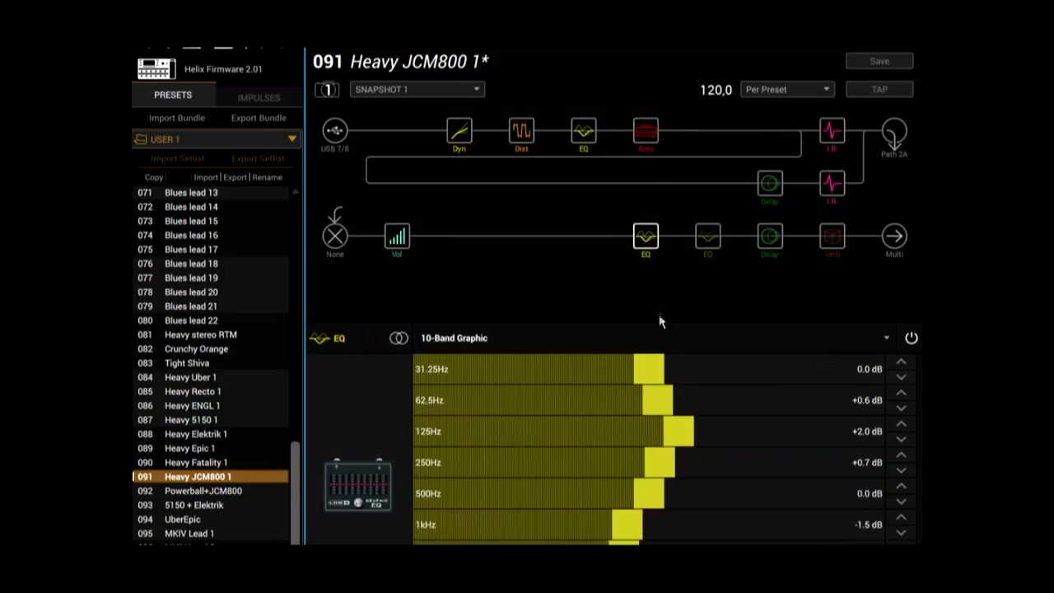
drag(626, 404, 542, 371)
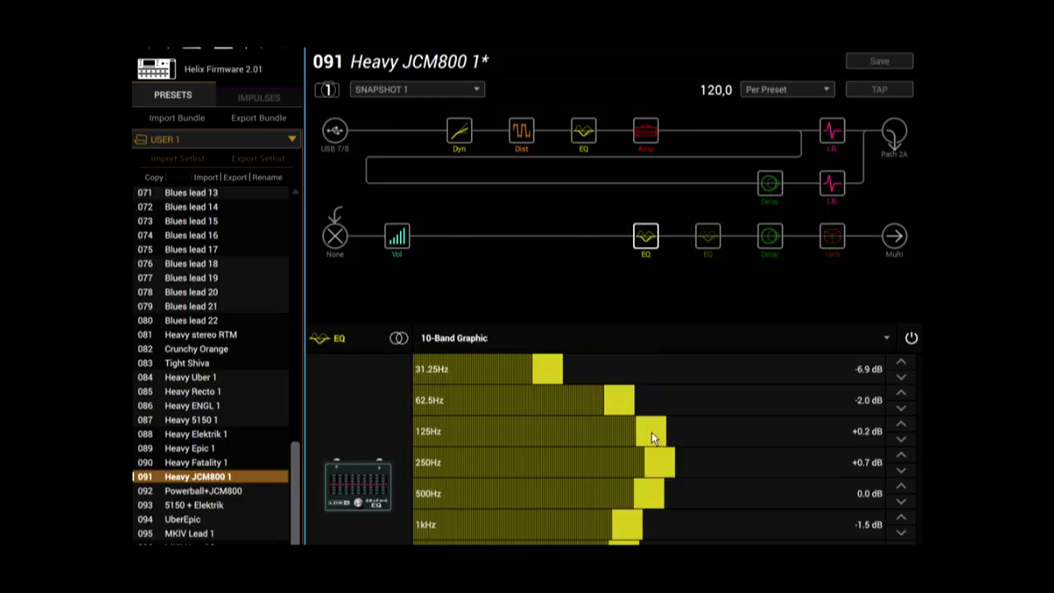
drag(651, 431, 650, 431)
Step: Set the graphic EQ's 8kHz band to +1.4 dB, 4kHz to +0.9 dB, 2kHz to -1.6 dB and 250Hz to 0.0 dB
mouse_move(641, 221)
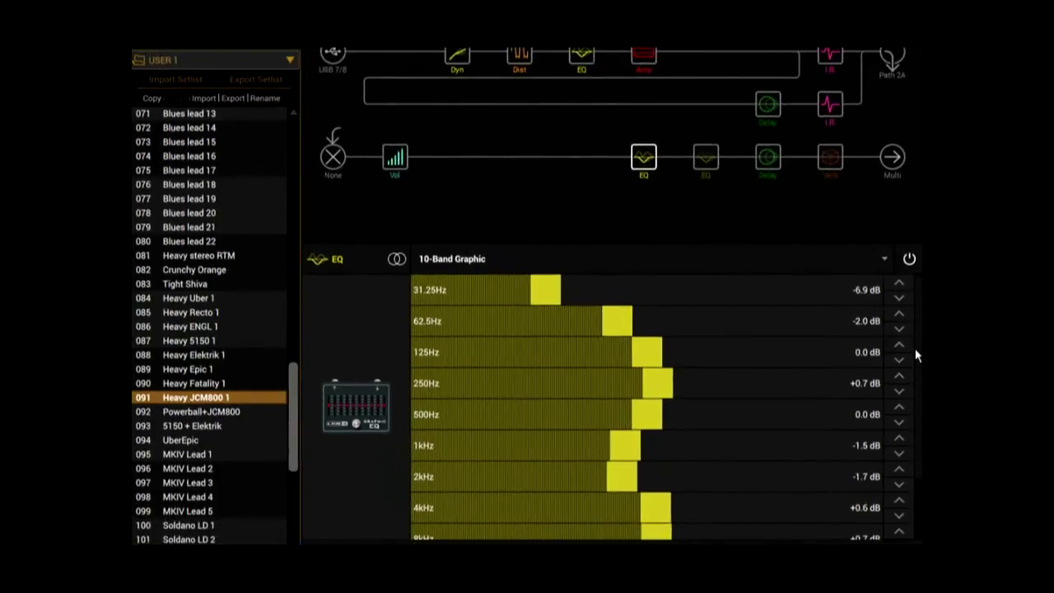
drag(917, 353, 919, 432)
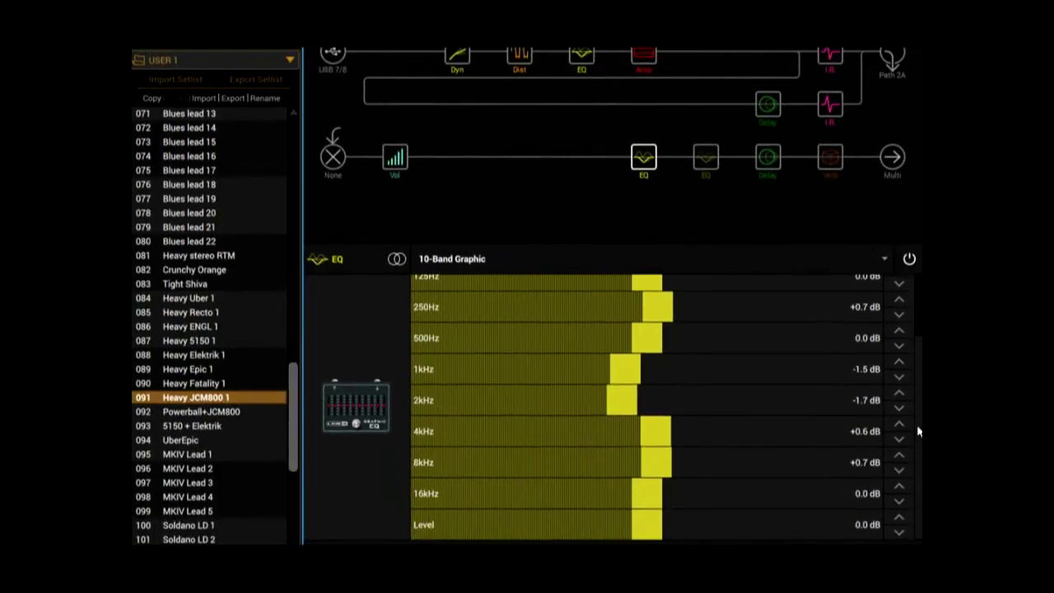
mouse_move(659, 463)
mouse_down()
mouse_move(747, 459)
mouse_move(667, 463)
mouse_up()
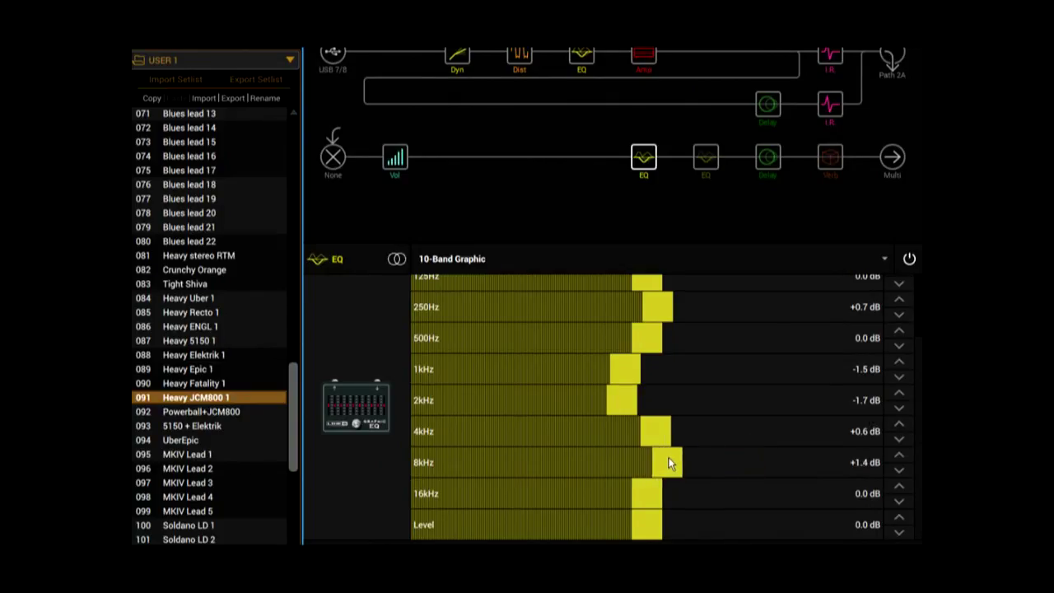
drag(626, 431, 661, 435)
mouse_move(617, 400)
mouse_down()
mouse_move(505, 397)
mouse_move(662, 406)
mouse_move(619, 408)
mouse_up()
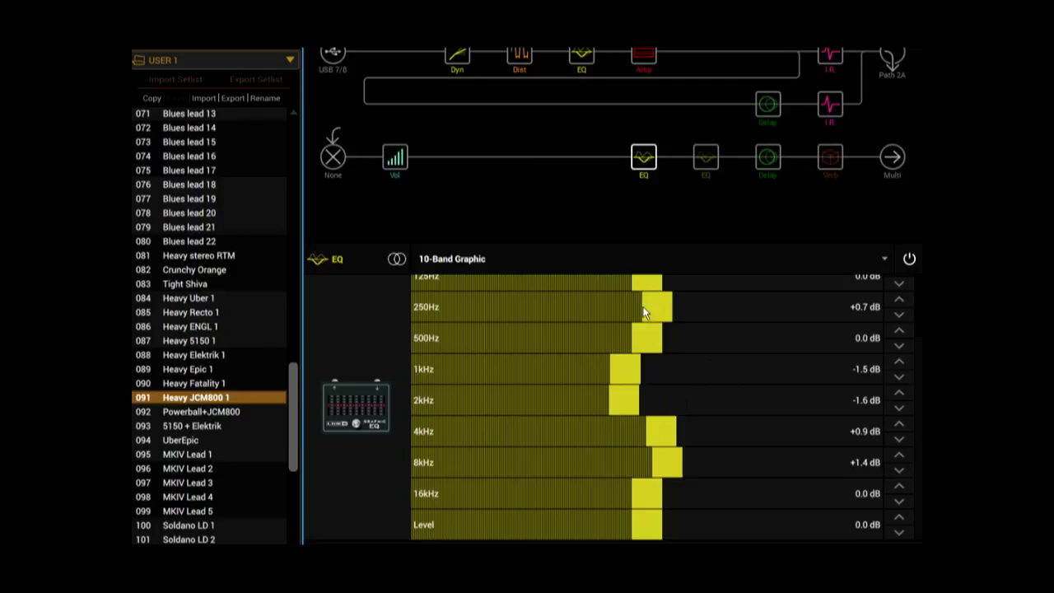
mouse_move(645, 311)
mouse_down()
mouse_move(538, 308)
mouse_move(642, 316)
mouse_up()
Step: Set the Line 6 2204 Mod amp's Bias to 3.5, Bias X to 5.1 and Ch Vol to 9.9
scroll(703, 333, up, 3)
click(641, 56)
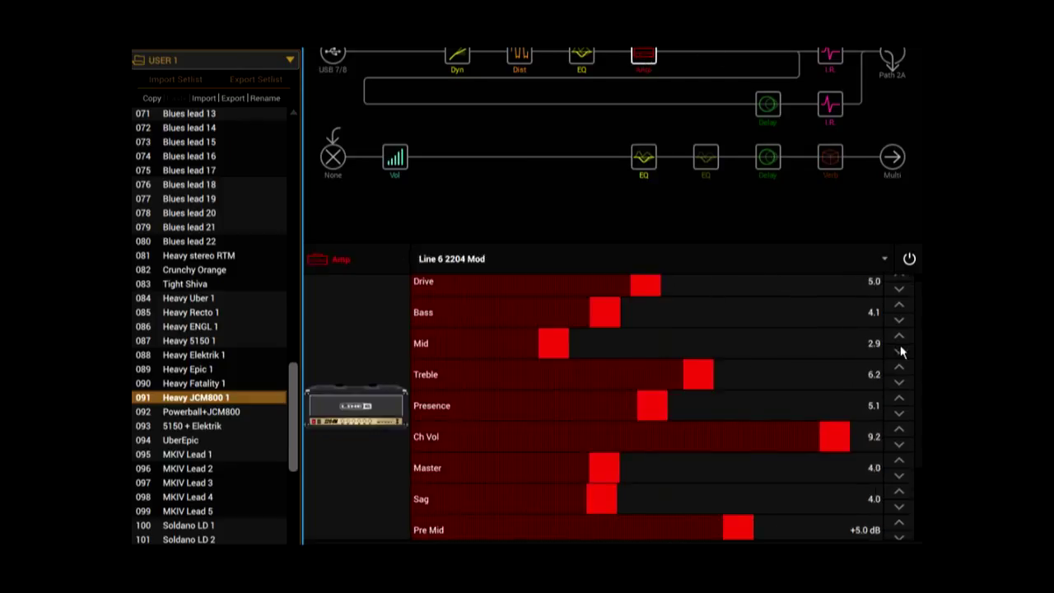
scroll(917, 370, down, 3)
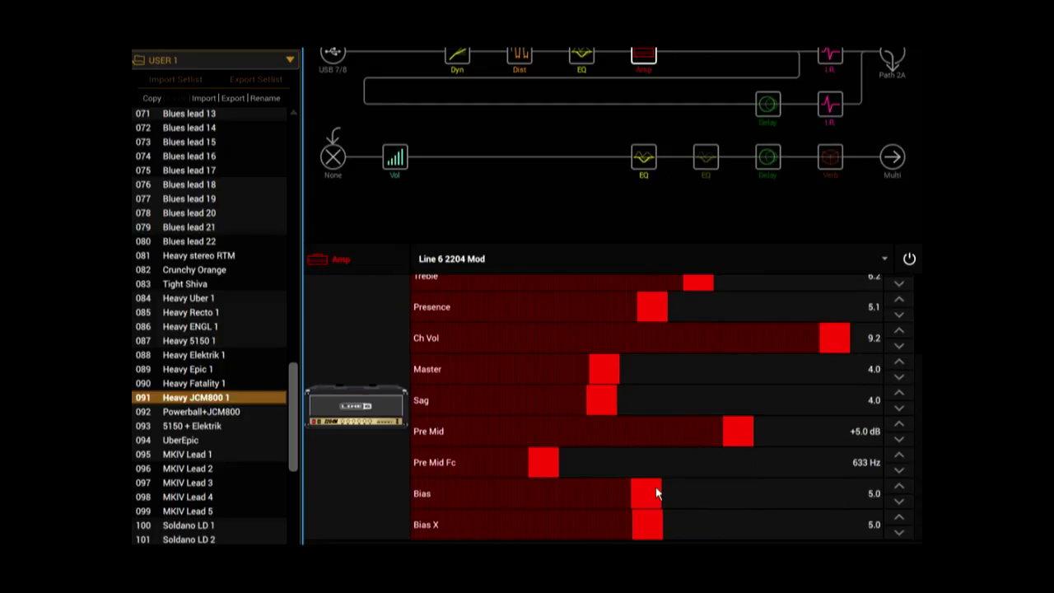
drag(654, 493, 589, 498)
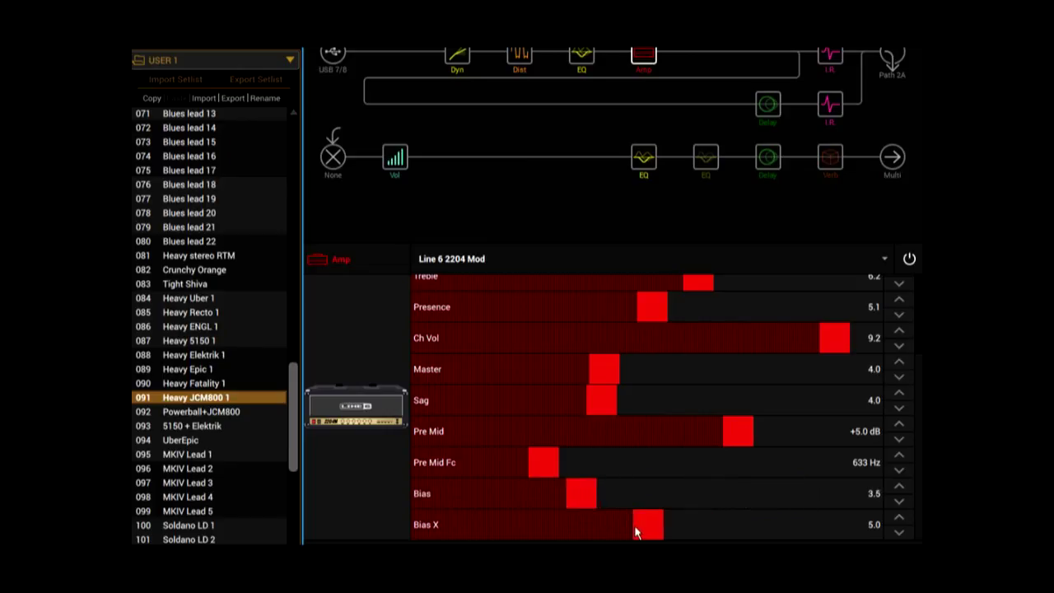
drag(635, 528, 659, 533)
drag(852, 343, 861, 344)
Step: Set the 2204 Mod amp's Bass to 4.0, Mid to 3.1, Treble to 7.5, Presence to 6.0, Master to 3.5 and Ch Vol to 10.0
scroll(769, 394, up, 2)
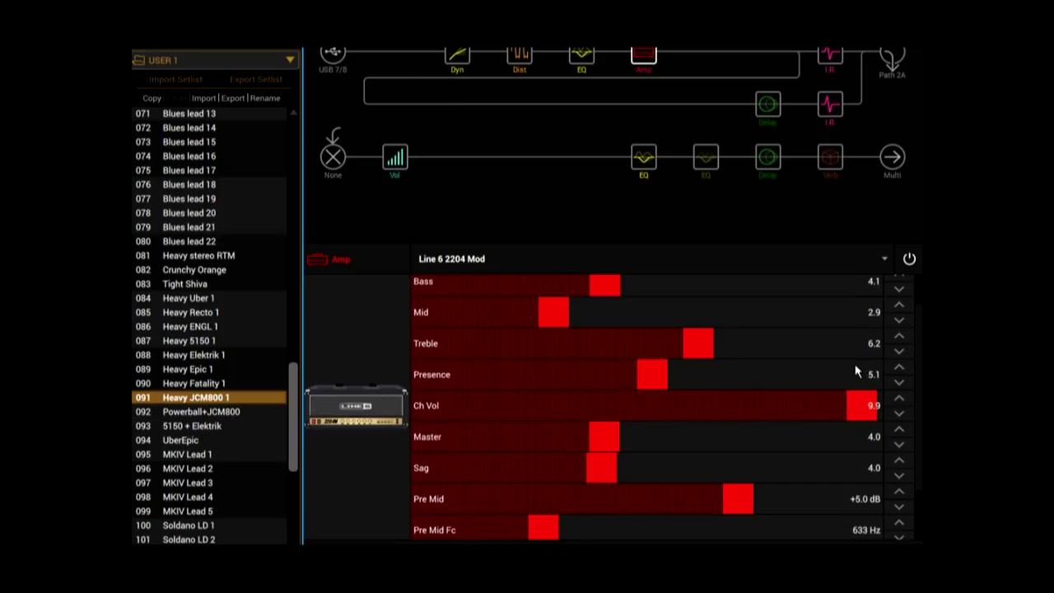
scroll(921, 411, up, 1)
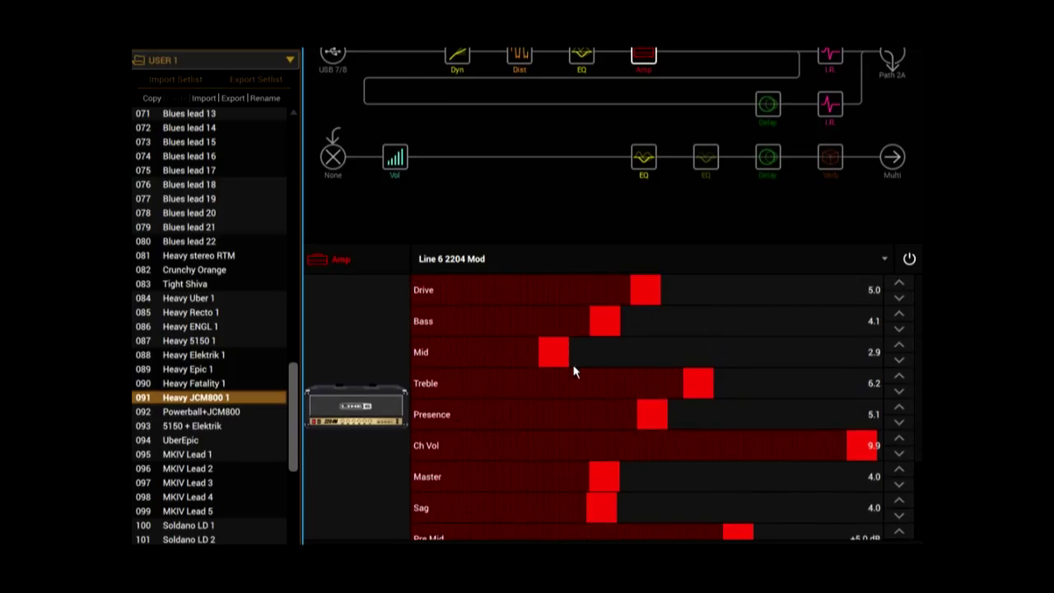
mouse_move(577, 355)
mouse_down()
mouse_move(436, 354)
mouse_move(798, 363)
mouse_move(558, 347)
mouse_up()
drag(700, 389, 756, 383)
drag(670, 414, 694, 416)
drag(614, 324, 481, 353)
drag(774, 357, 555, 353)
drag(610, 479, 580, 479)
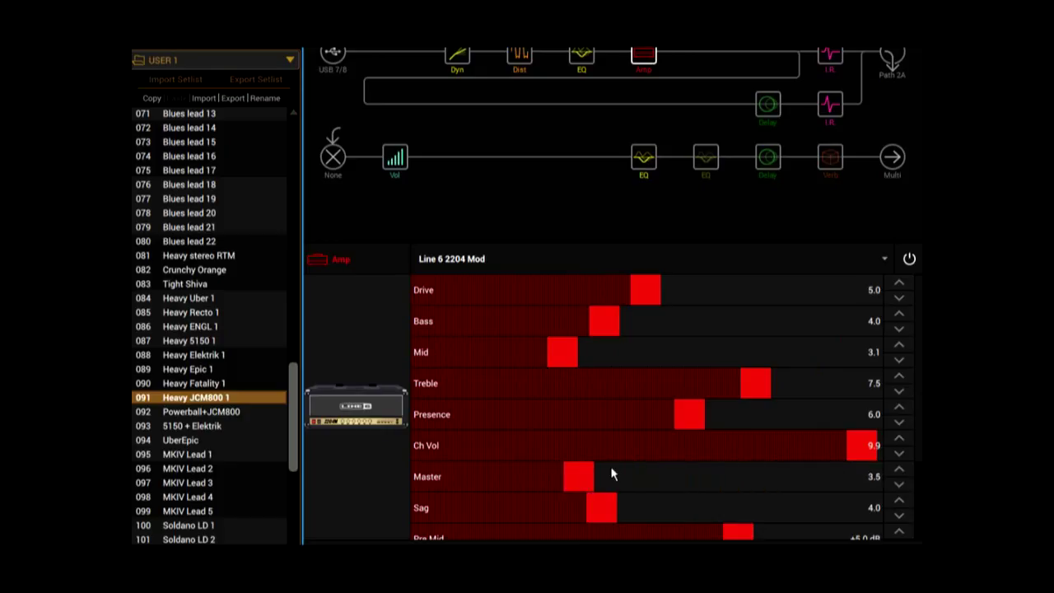
drag(853, 457, 889, 452)
Step: Raise the overall Level of path 2's 10-Band Graphic EQ to +2.5 dB
click(640, 153)
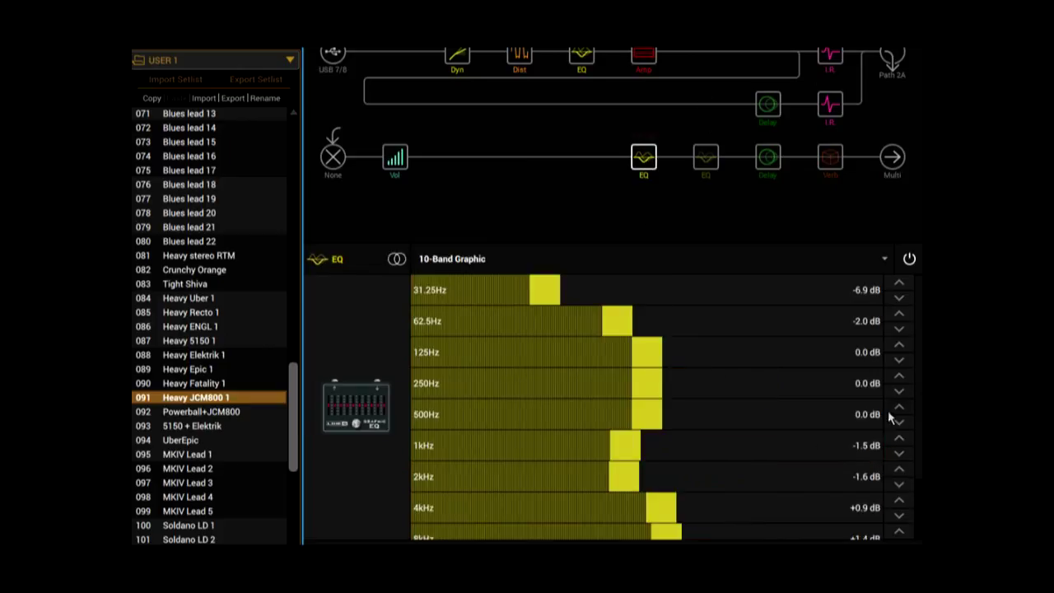
scroll(912, 420, down, 2)
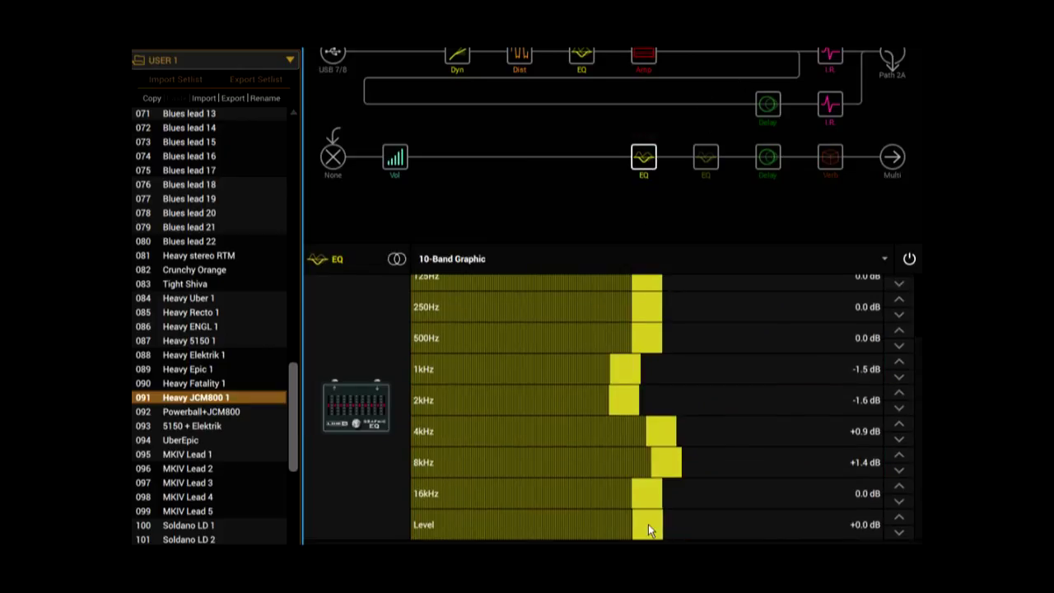
drag(648, 523, 683, 526)
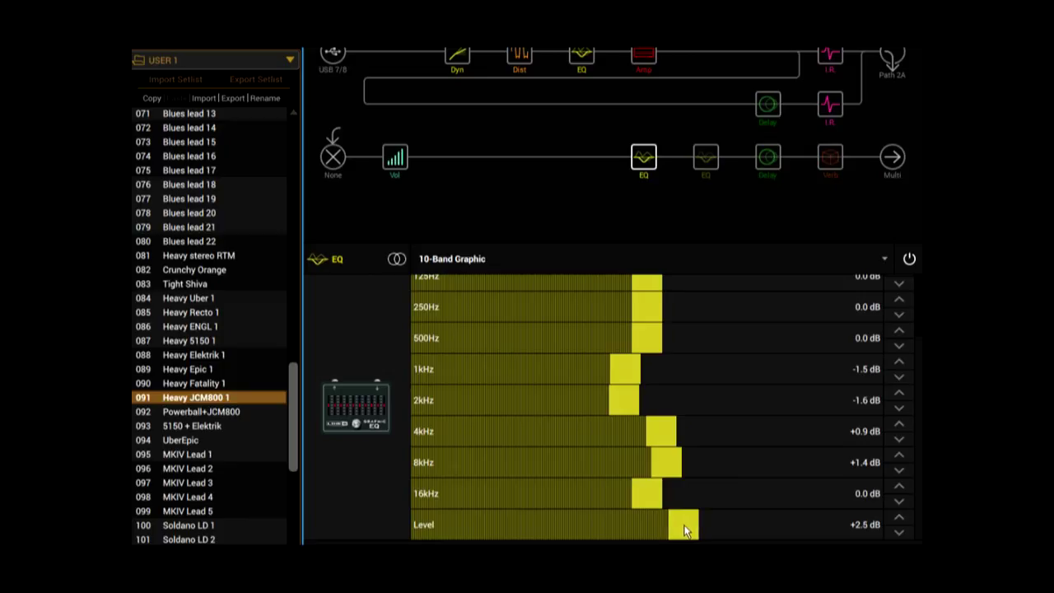
Step: Set the Low Cut of the 096 LX TDR HG7 impulse response to 90 Hz and lower its Level
click(644, 57)
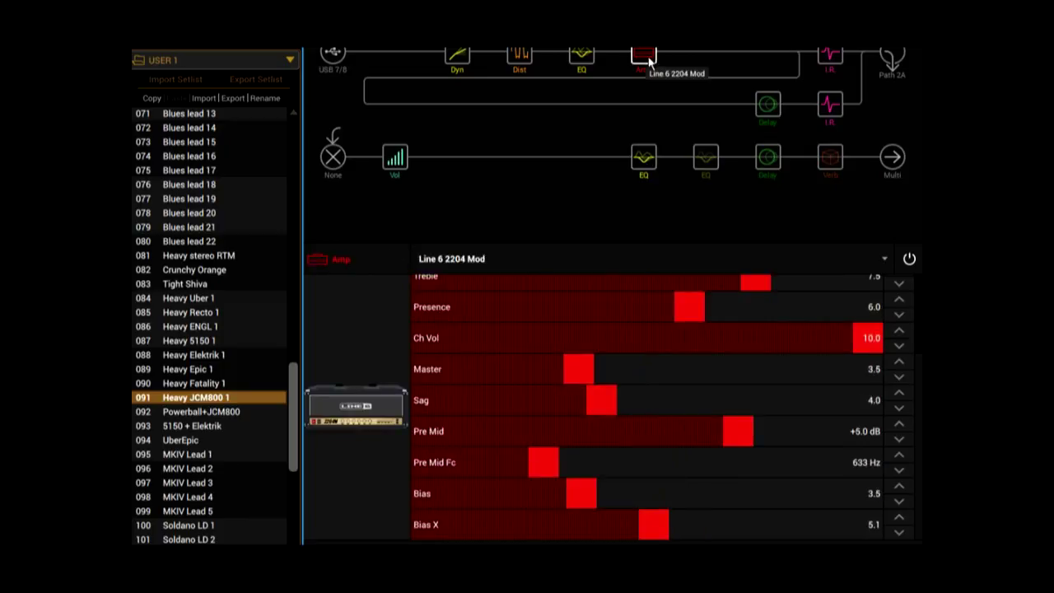
click(829, 56)
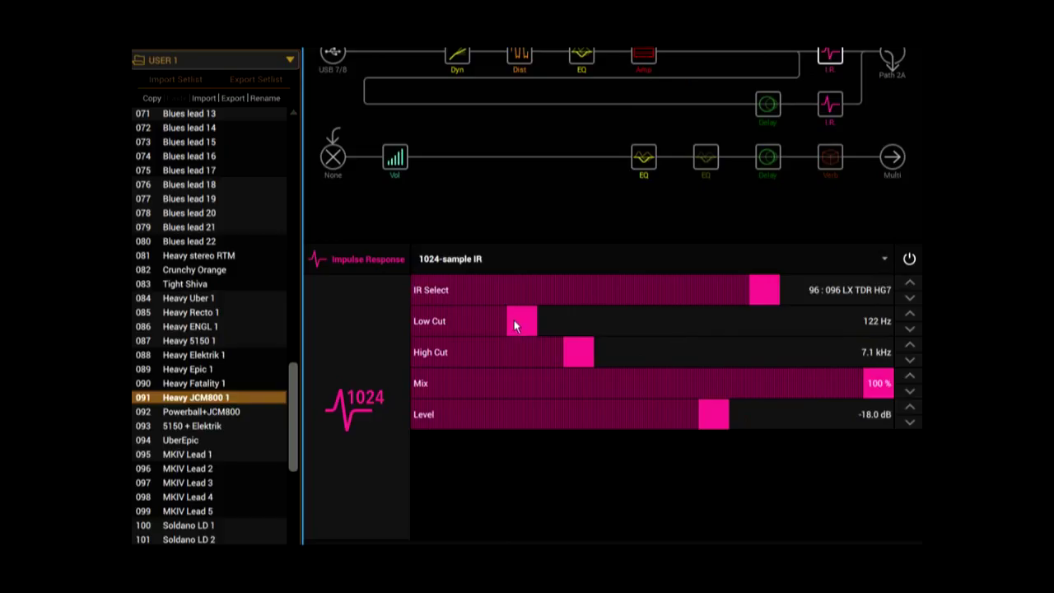
drag(524, 321, 493, 322)
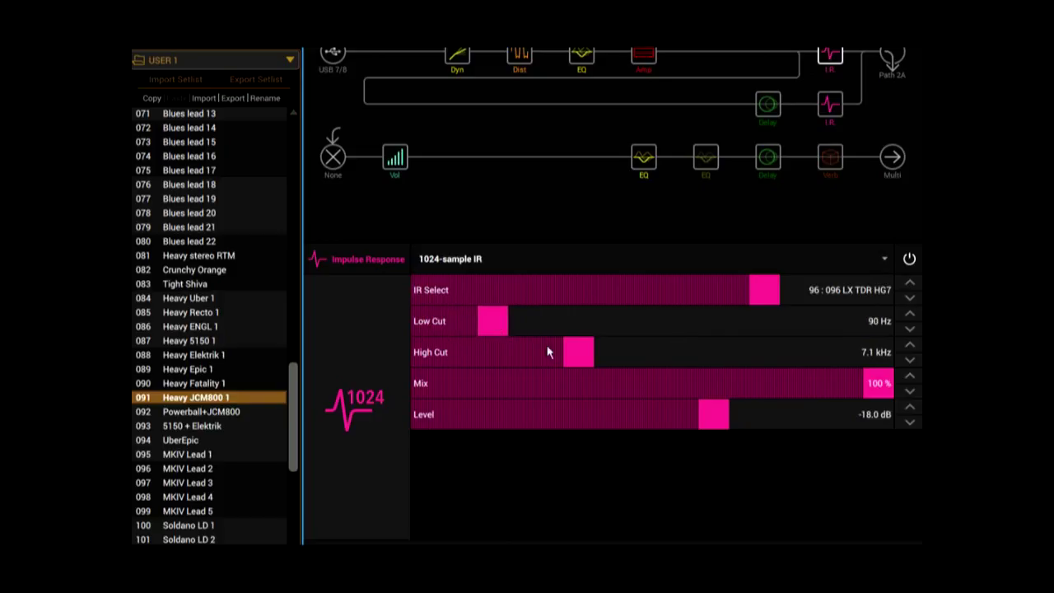
drag(712, 413, 388, 397)
Step: Set the Low Cut of the 091 LX TDR HG2 impulse response to 100 Hz and lower its Level
click(831, 105)
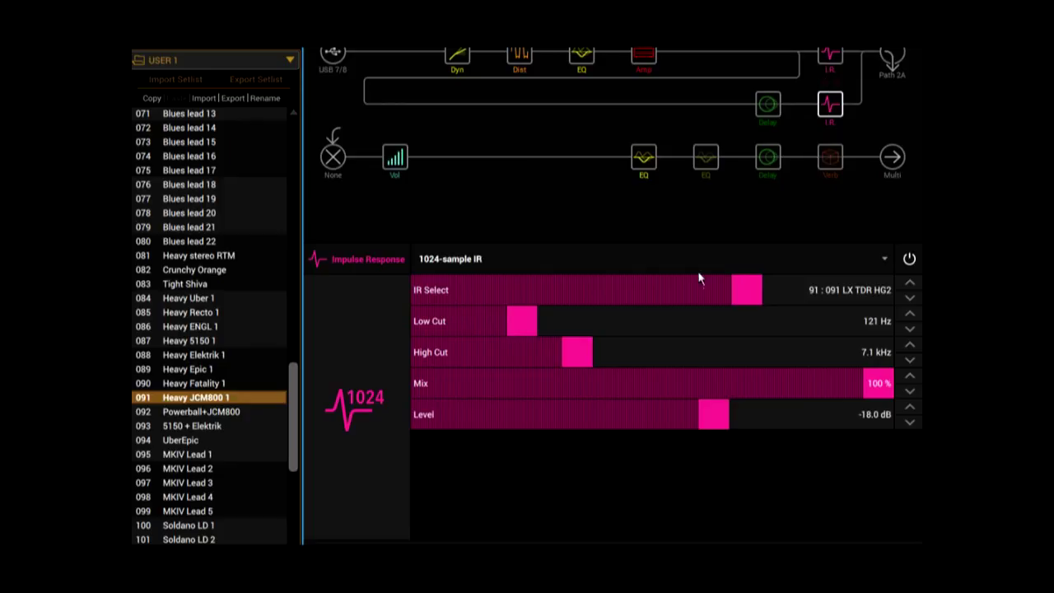
mouse_move(521, 321)
mouse_down()
mouse_move(387, 322)
mouse_move(810, 321)
mouse_move(500, 320)
mouse_up()
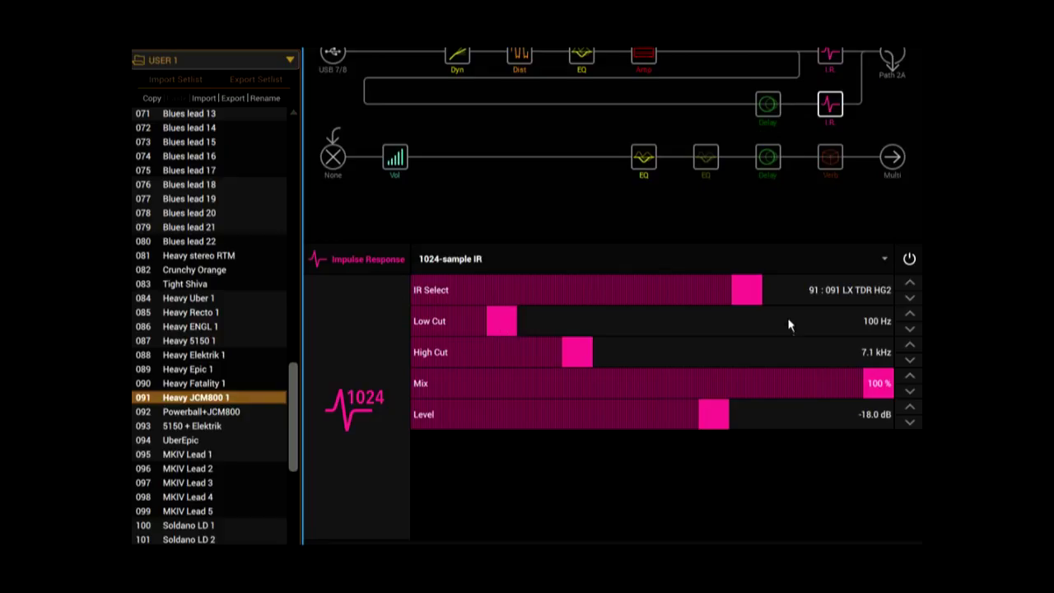
drag(700, 416, 673, 416)
Step: Set the Level of the 096 LX TDR HG7 impulse response to -18.0 dB
click(831, 53)
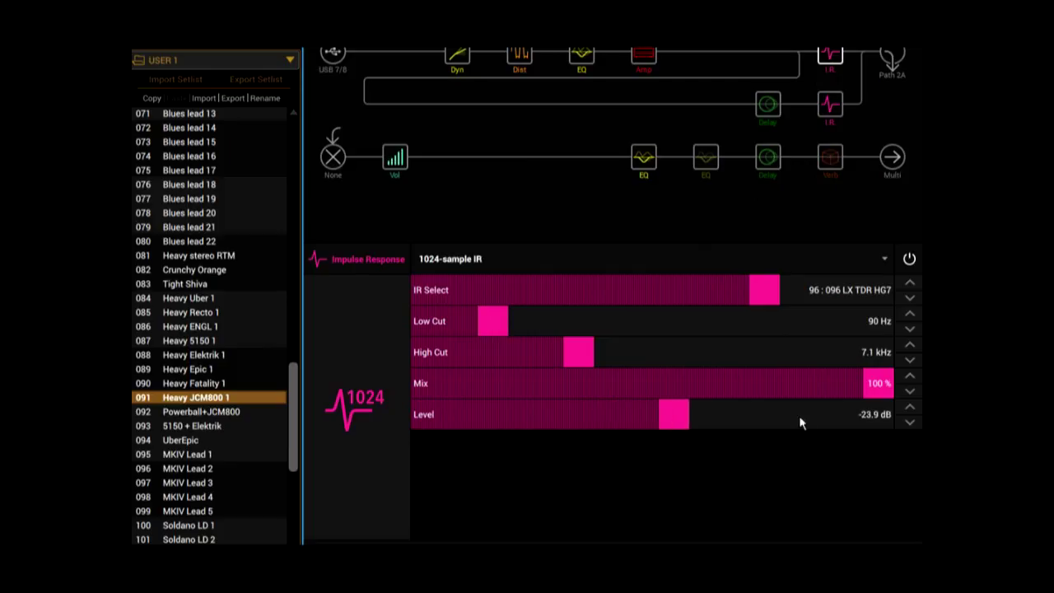
click(879, 416)
text(-18)
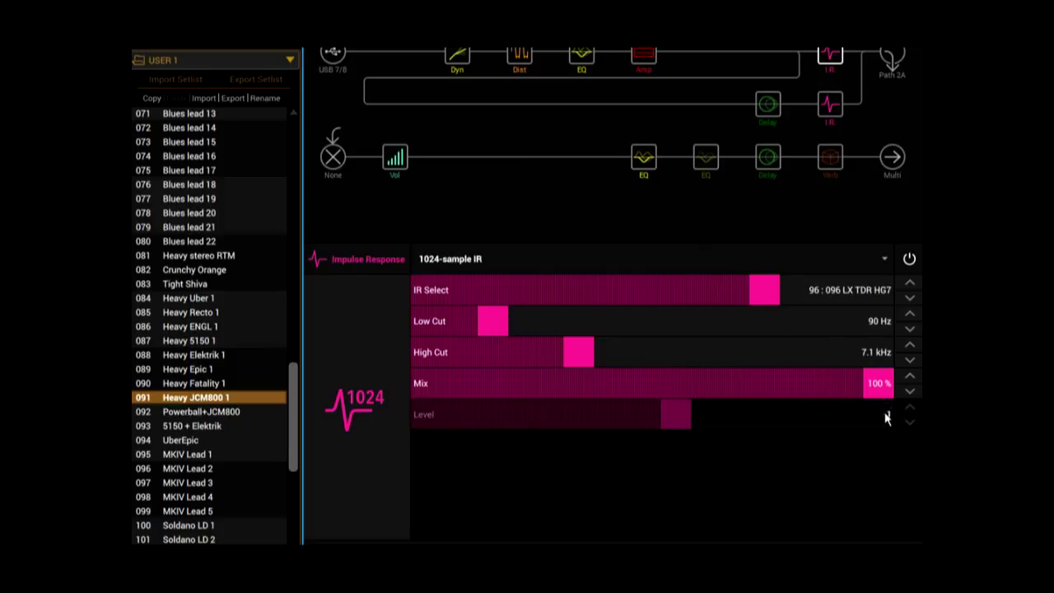
key(Return)
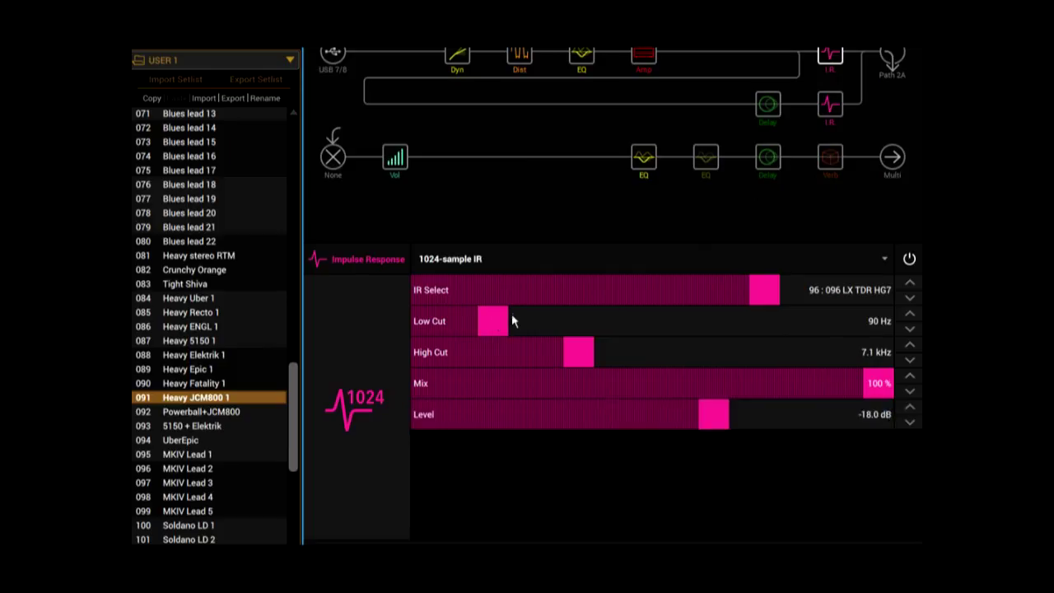
Step: Set the 096 LX TDR HG7 impulse response's Low Cut to 99 Hz and its Level to -16.0 dB
drag(485, 326, 506, 321)
mouse_move(866, 419)
mouse_down()
mouse_move(822, 436)
mouse_move(866, 414)
mouse_up()
click(867, 416)
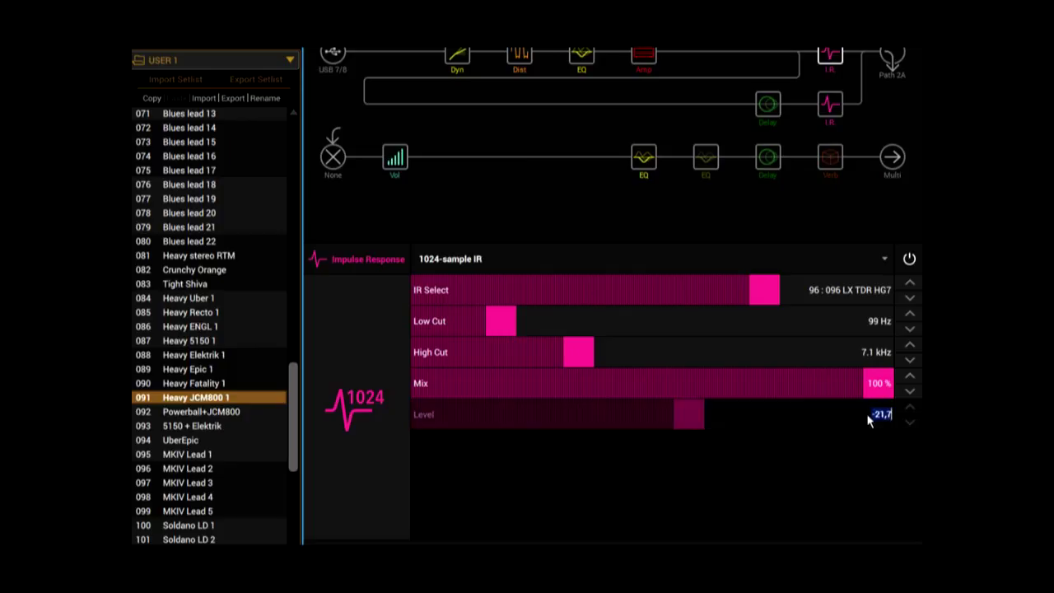
text(-16)
key(Return)
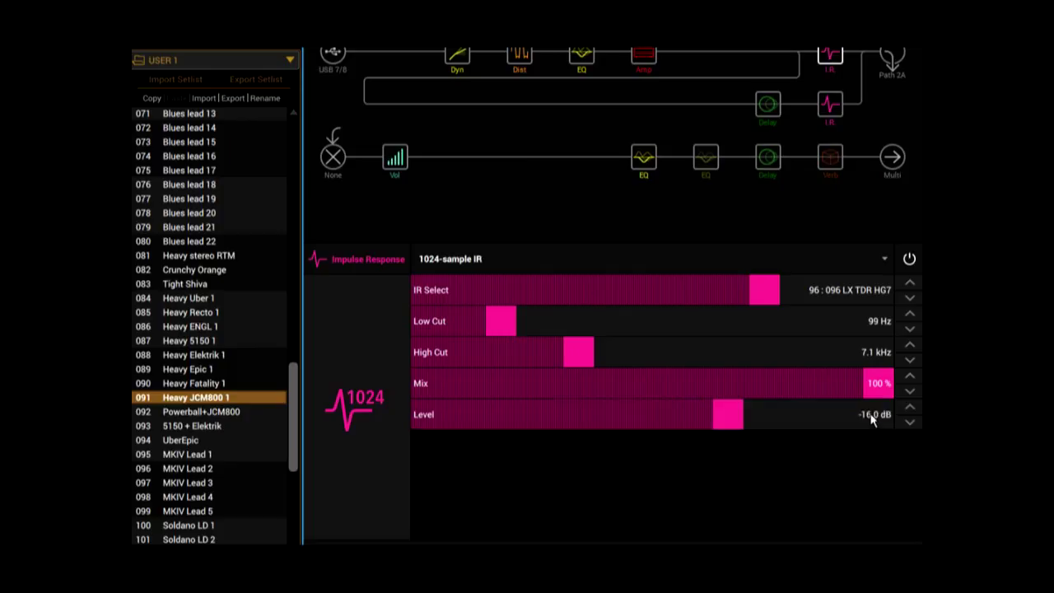
Step: Set the Level of the 091 LX TDR HG2 impulse response to -16 dB
click(832, 105)
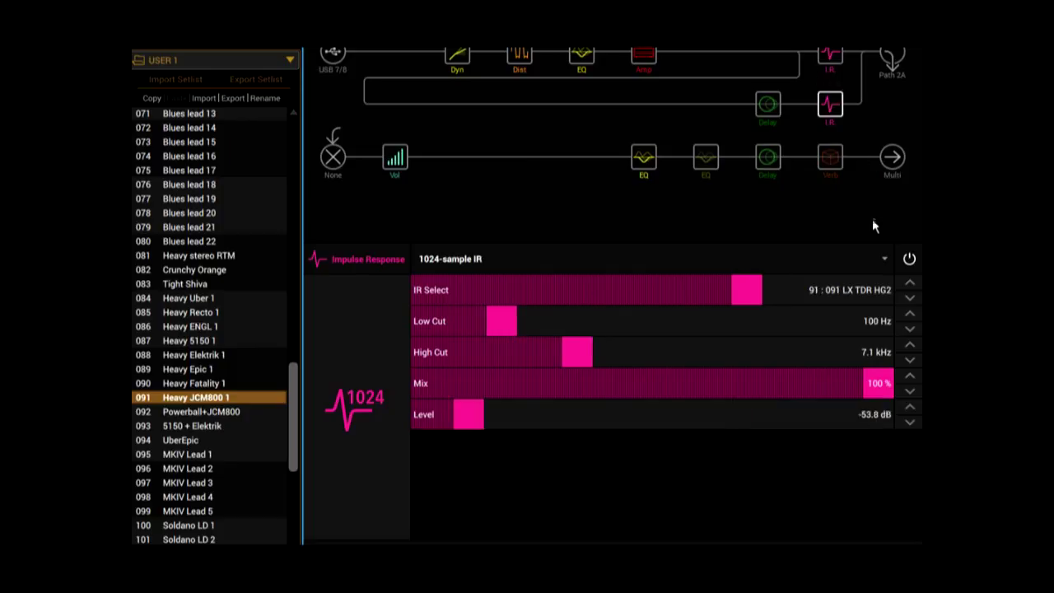
click(871, 415)
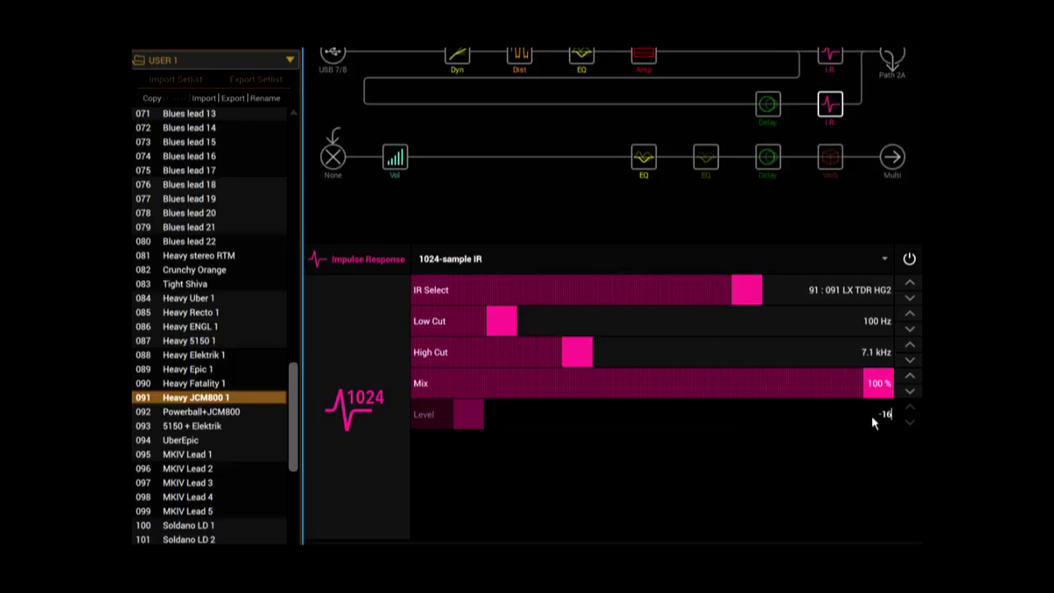
text(-16)
key(Return)
Step: Set the Line 6 2204 Mod amp's Presence to 5.6, Treble to 6.5 and Drive to 4.5
click(642, 56)
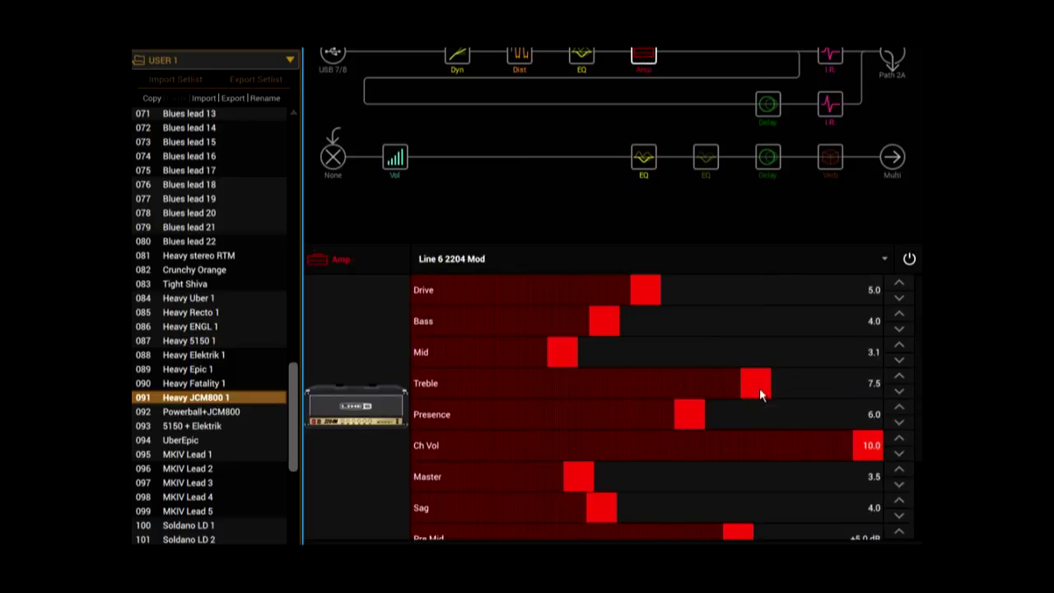
mouse_move(687, 416)
mouse_down()
mouse_move(427, 418)
mouse_move(689, 426)
mouse_move(674, 424)
mouse_up()
drag(746, 384, 707, 388)
drag(651, 298, 609, 327)
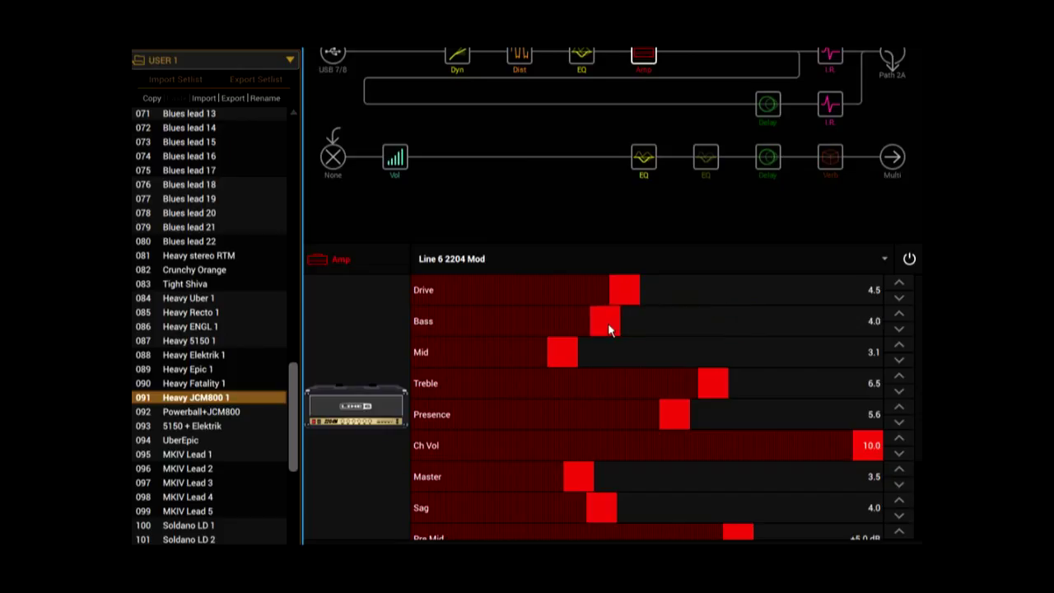